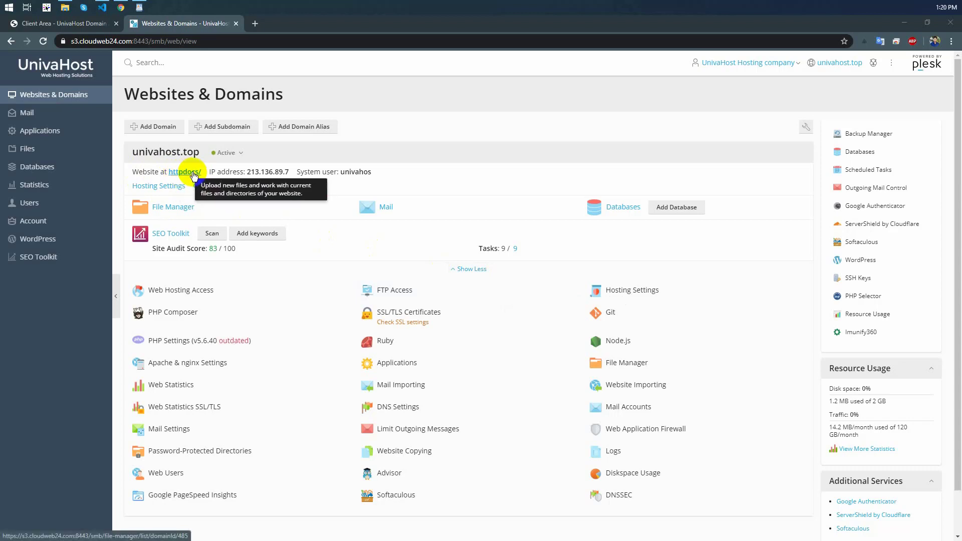
pyautogui.click(48, 119)
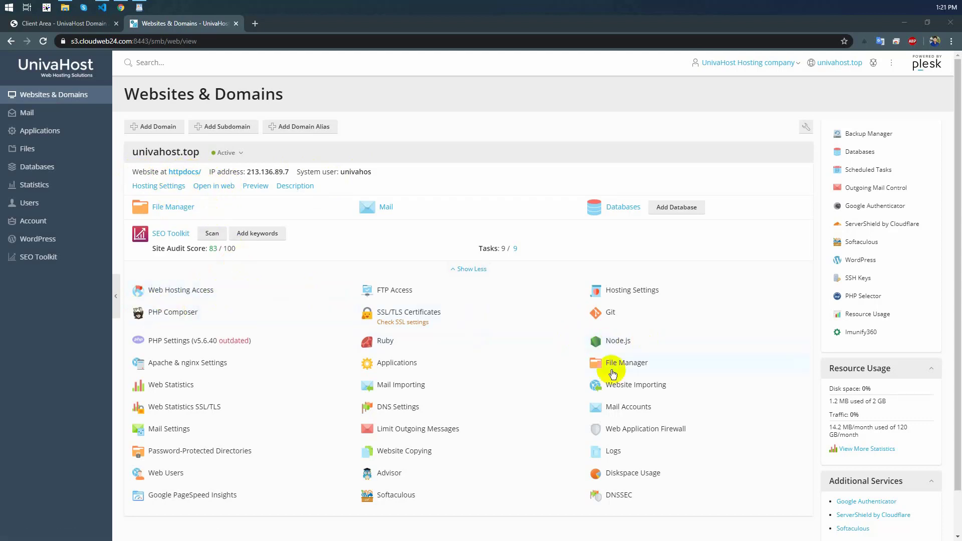
pyautogui.scroll(-1, 468, 408)
pyautogui.scroll(1, 393, 479)
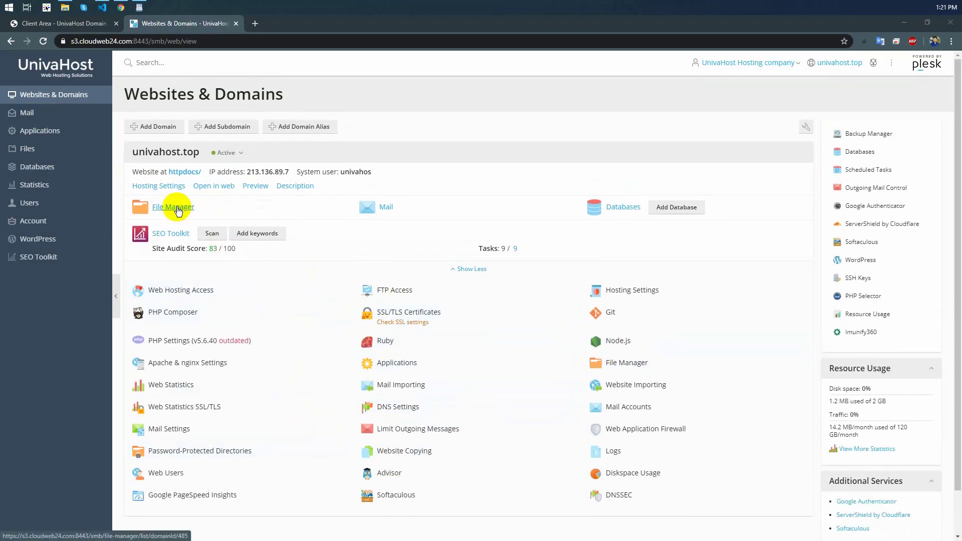
# Open the File Manager for univahost.top and go from the home directory into the httpdocs folder
pyautogui.click(177, 209)
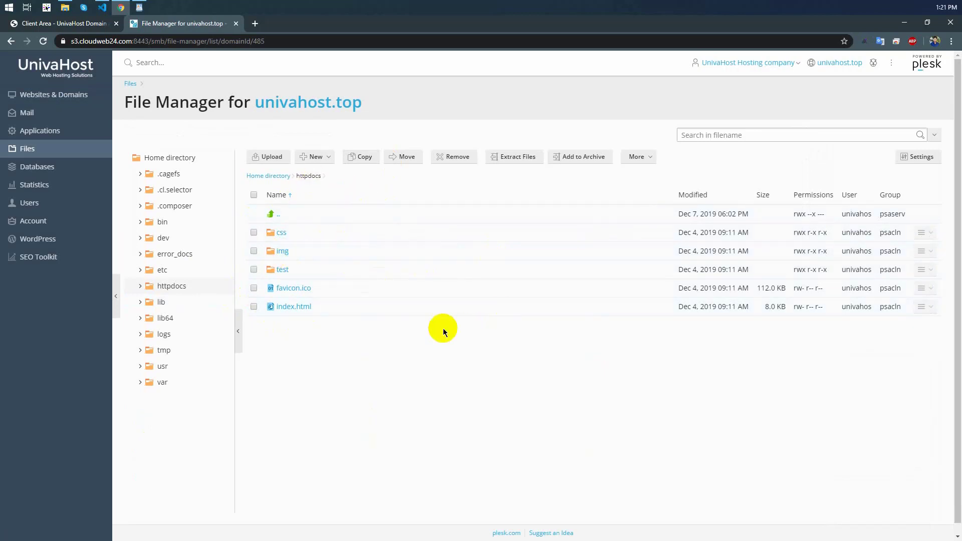
pyautogui.click(190, 158)
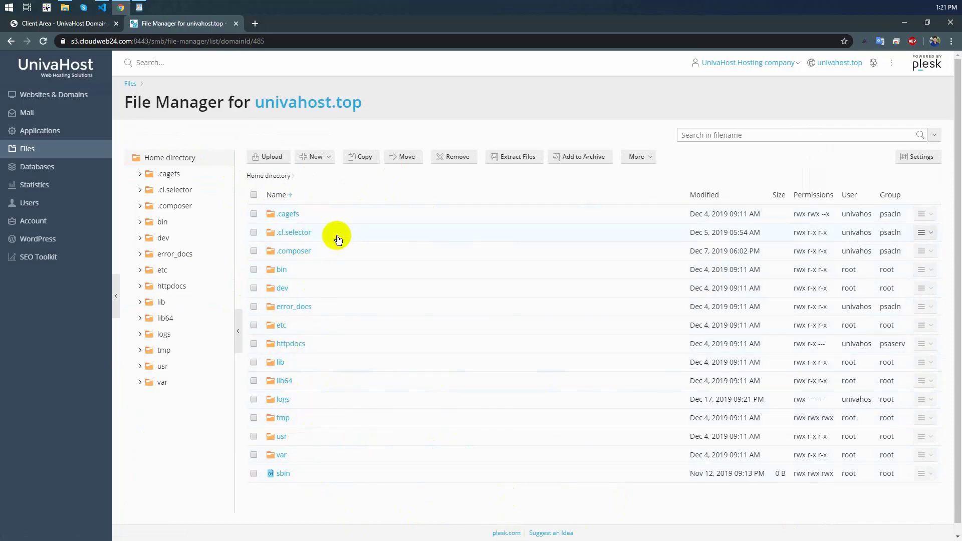
pyautogui.click(290, 345)
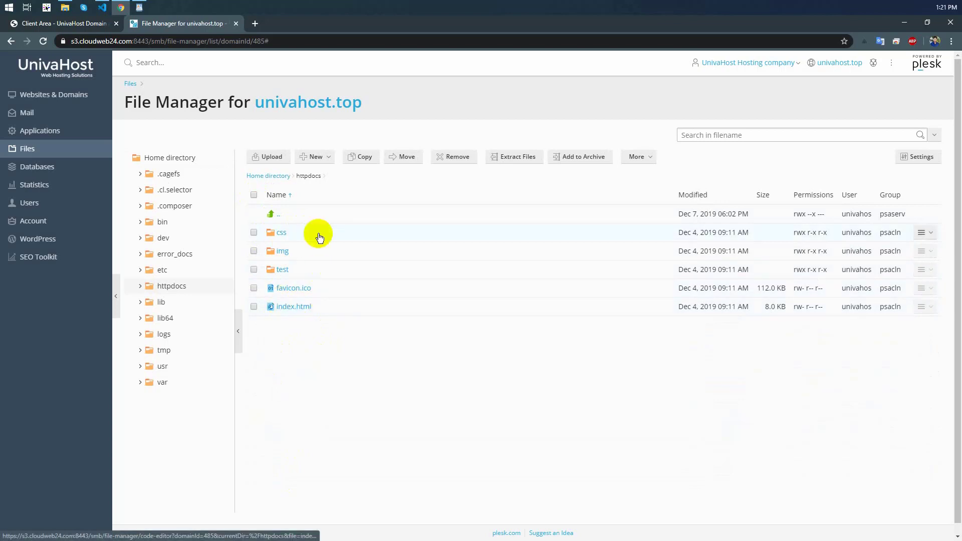
pyautogui.click(253, 194)
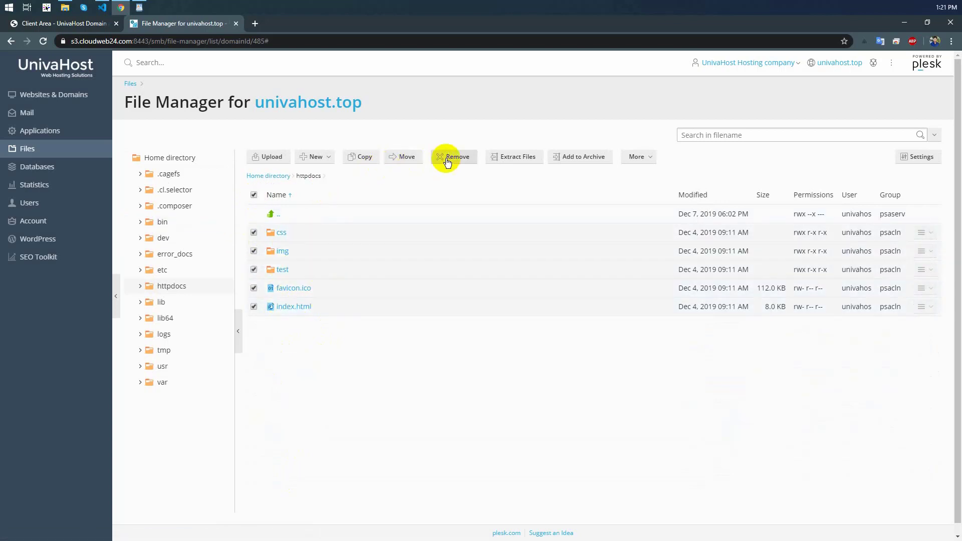
pyautogui.click(253, 195)
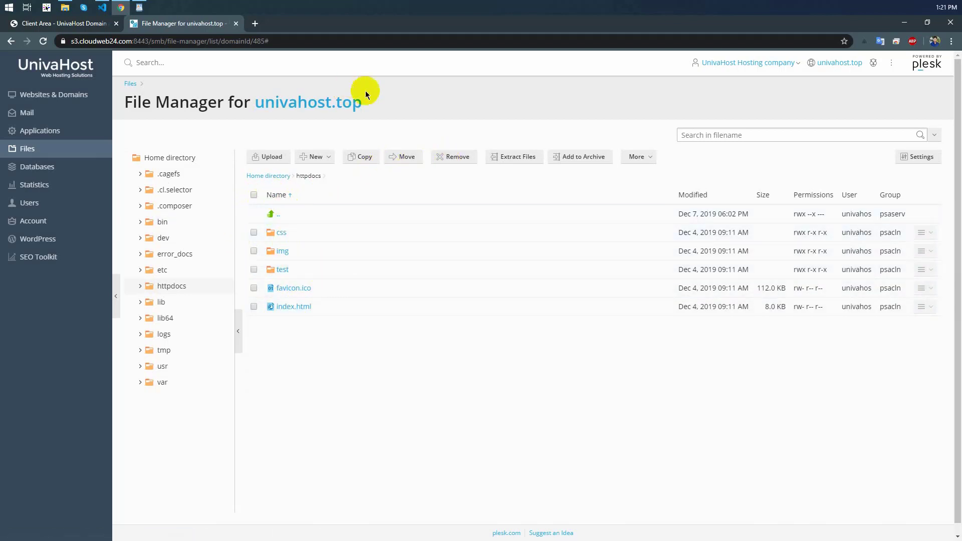
# Copy the domain name univahost.top and open the site in a new browser tab
pyautogui.moveTo(363, 103); pyautogui.dragTo(255, 101)
pyautogui.hotkey('ctrl', 'c')
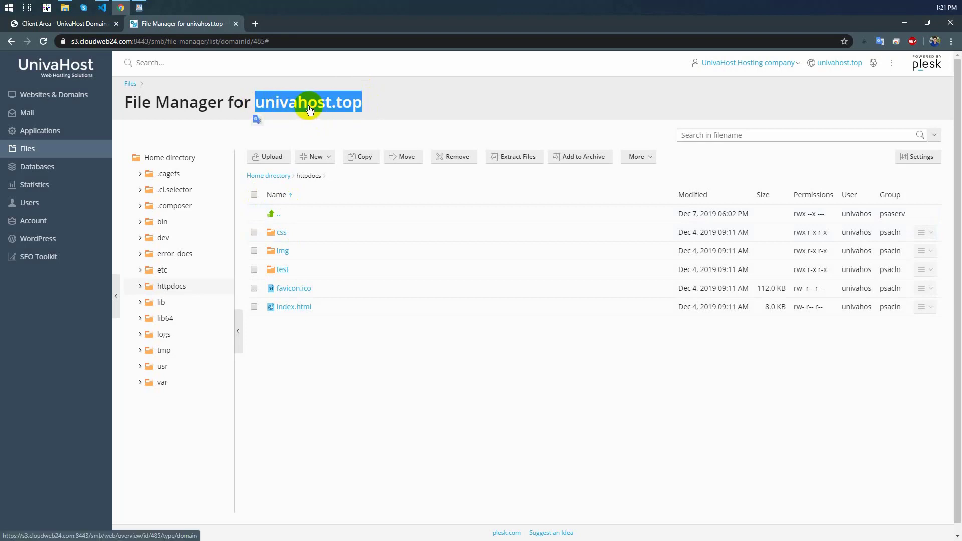
pyautogui.click(256, 23)
pyautogui.hotkey('ctrl', 'v')
pyautogui.press('Return')
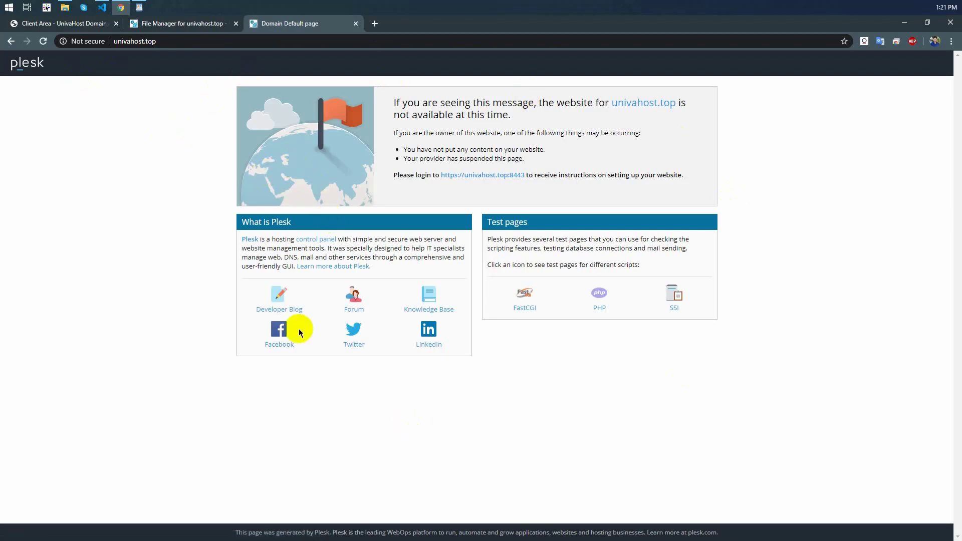
# Return to the File Manager and remove all files and folders from httpdocs
pyautogui.click(213, 25)
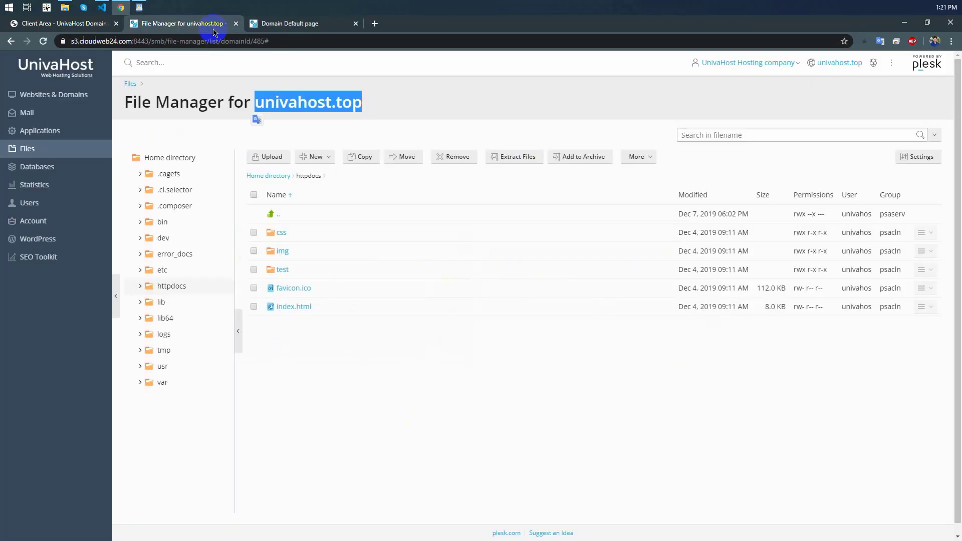
pyautogui.click(253, 193)
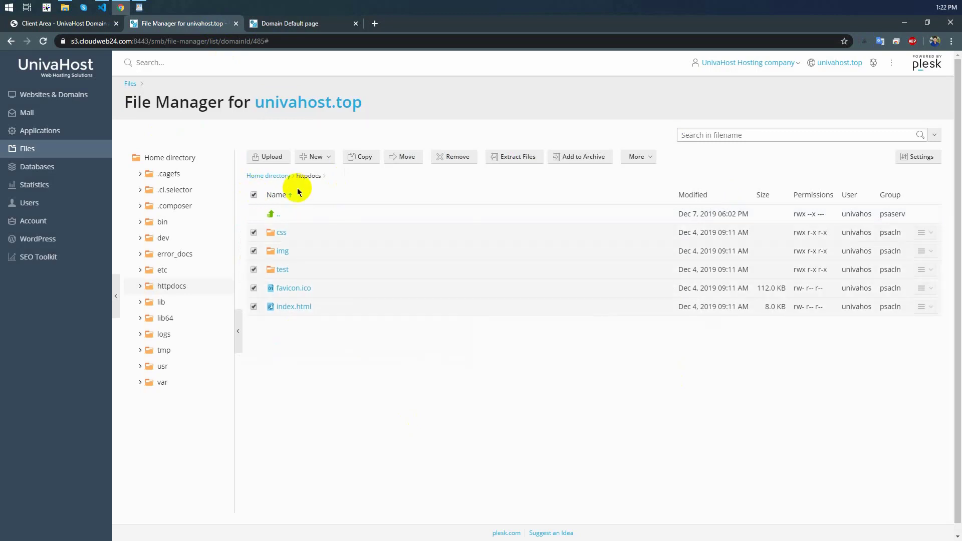
pyautogui.click(453, 157)
pyautogui.click(435, 317)
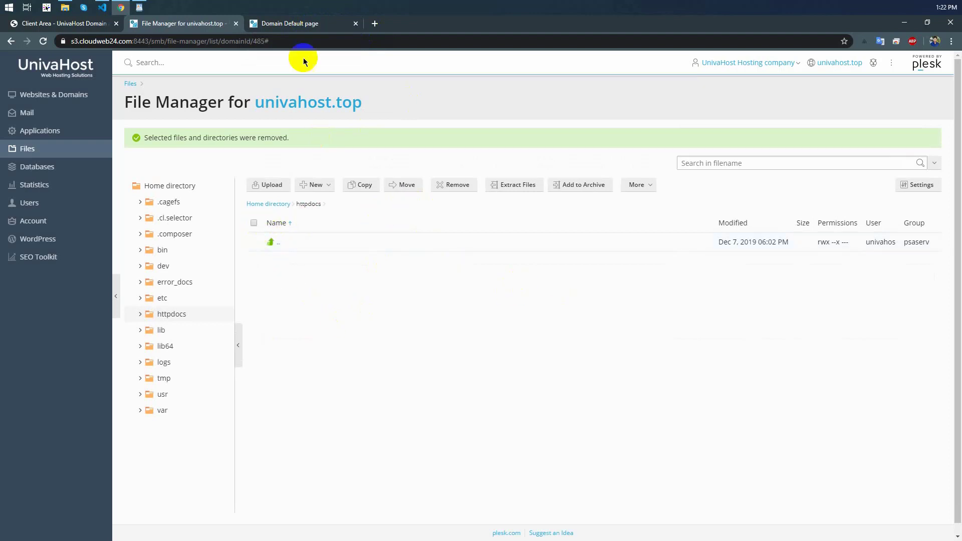
# Reload the live univahost.top site to check it without its files, and return to the File Manager
pyautogui.click(276, 20)
pyautogui.click(43, 42)
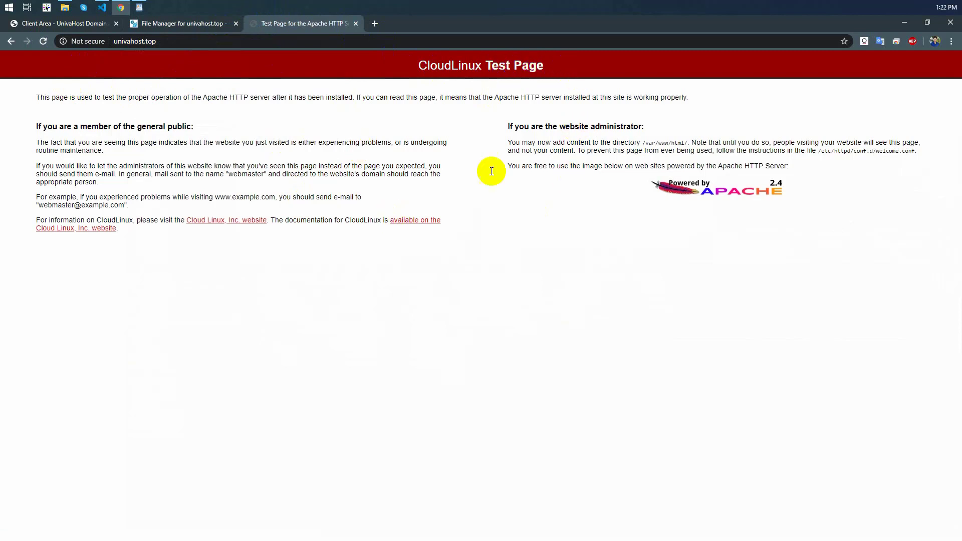
pyautogui.click(184, 23)
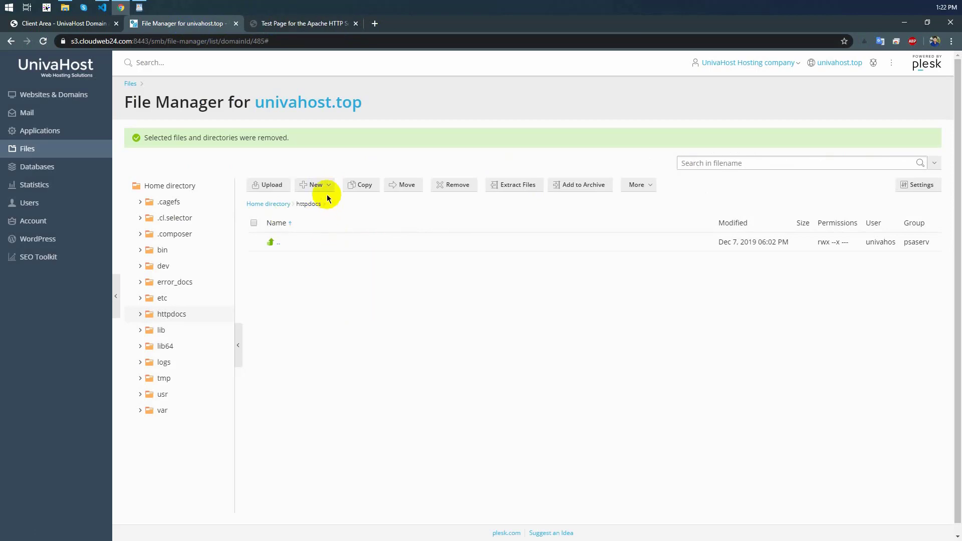
# Create a new file named index.html in httpdocs using the HTML template
pyautogui.click(307, 190)
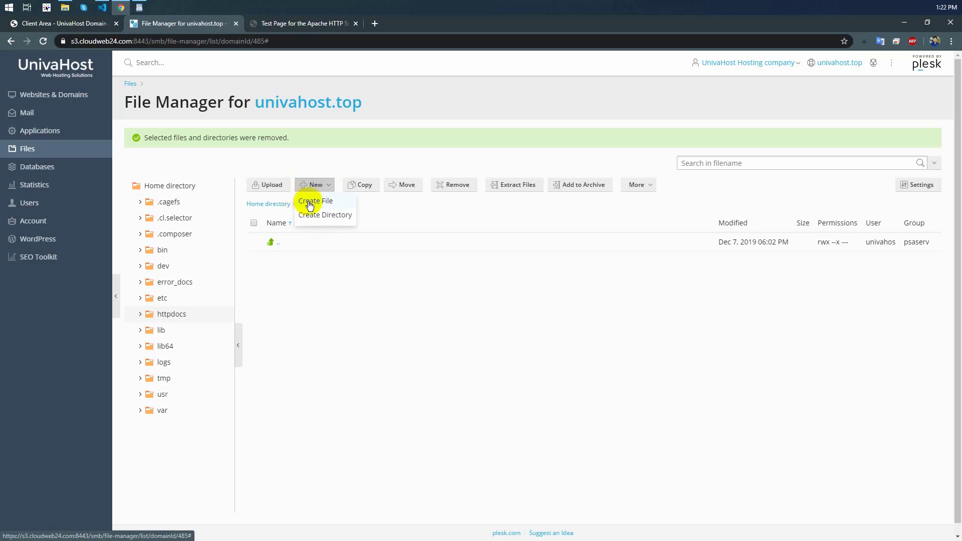
pyautogui.click(307, 202)
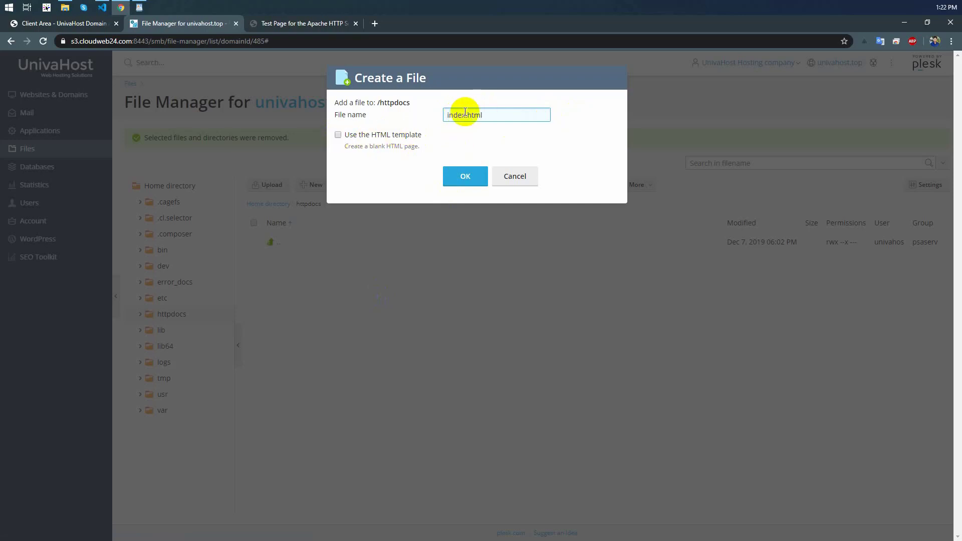
pyautogui.click(354, 136)
pyautogui.click(457, 185)
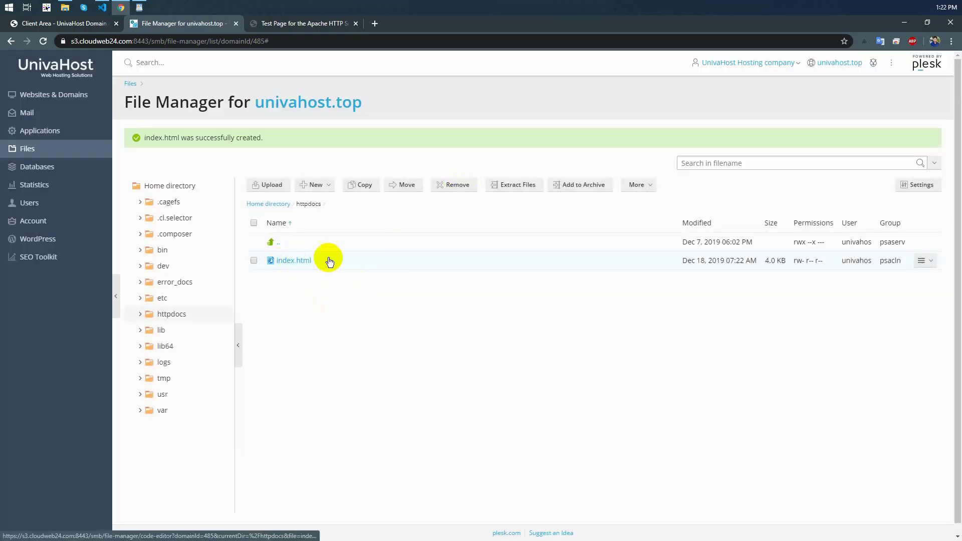
# Open index.html in the code editor and set the page title to UnivaHost
pyautogui.click(290, 264)
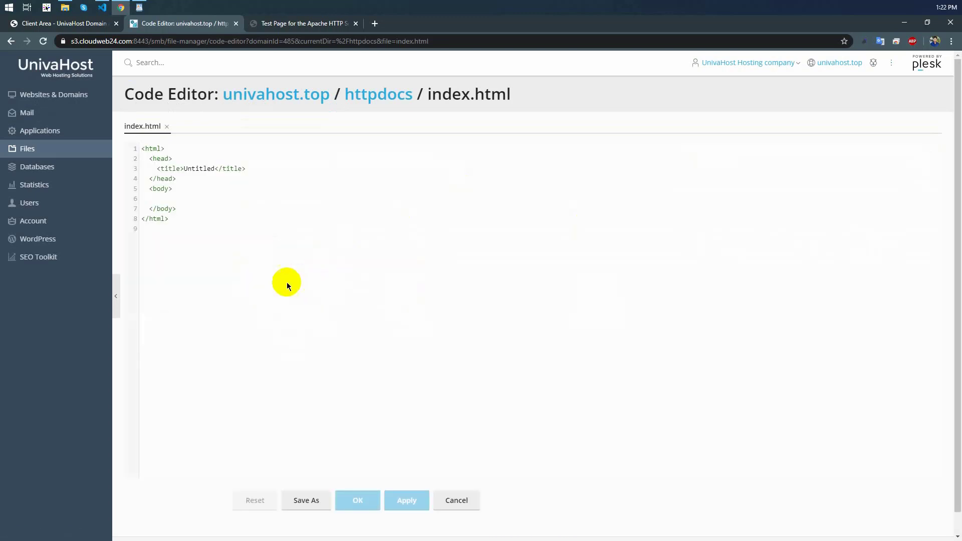
pyautogui.click(190, 219)
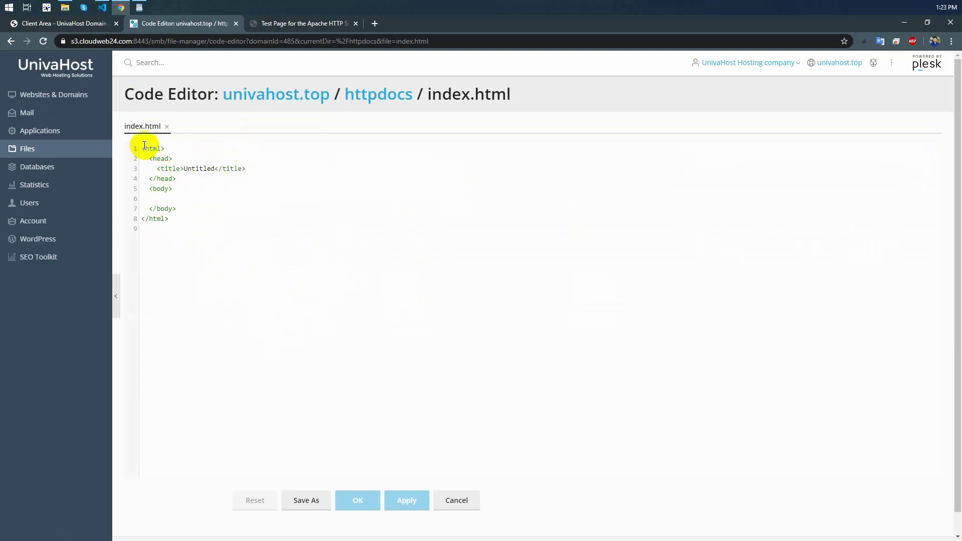
pyautogui.moveTo(144, 145)
pyautogui.mouseDown()
pyautogui.moveTo(176, 221)
pyautogui.moveTo(197, 221)
pyautogui.moveTo(143, 149)
pyautogui.mouseUp()
pyautogui.doubleClick(198, 168)
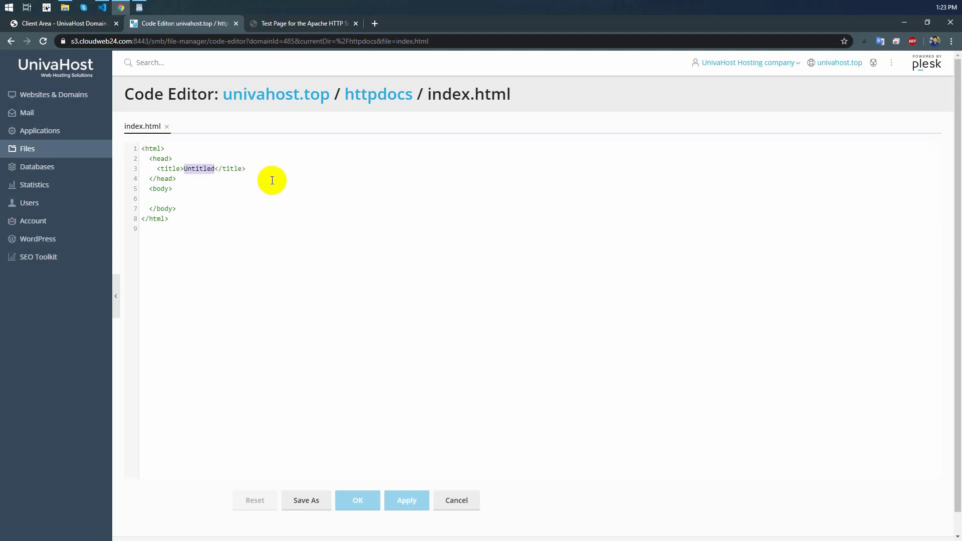
pyautogui.write('Un')
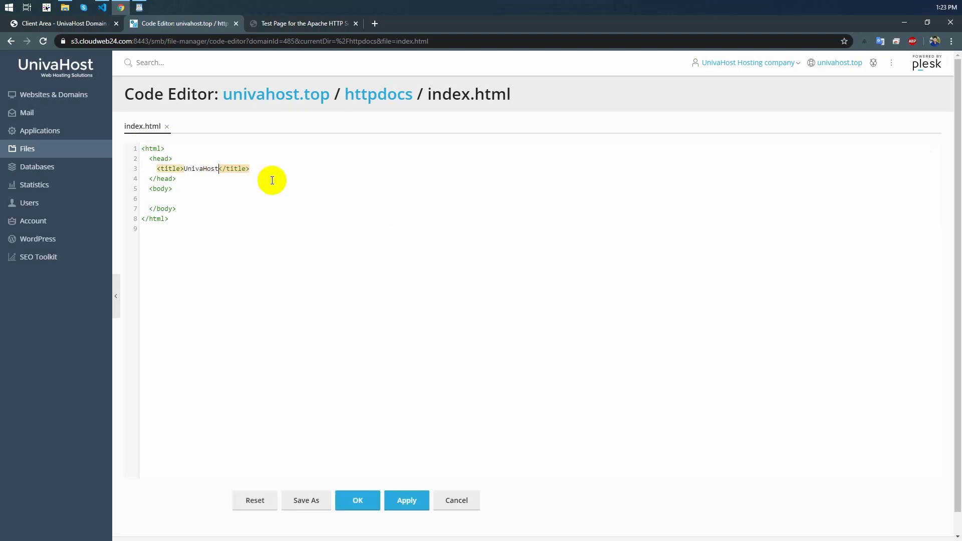
# Add an h1 heading reading "Hello Plesk" to the body of index.html and apply the changes
pyautogui.click(178, 197)
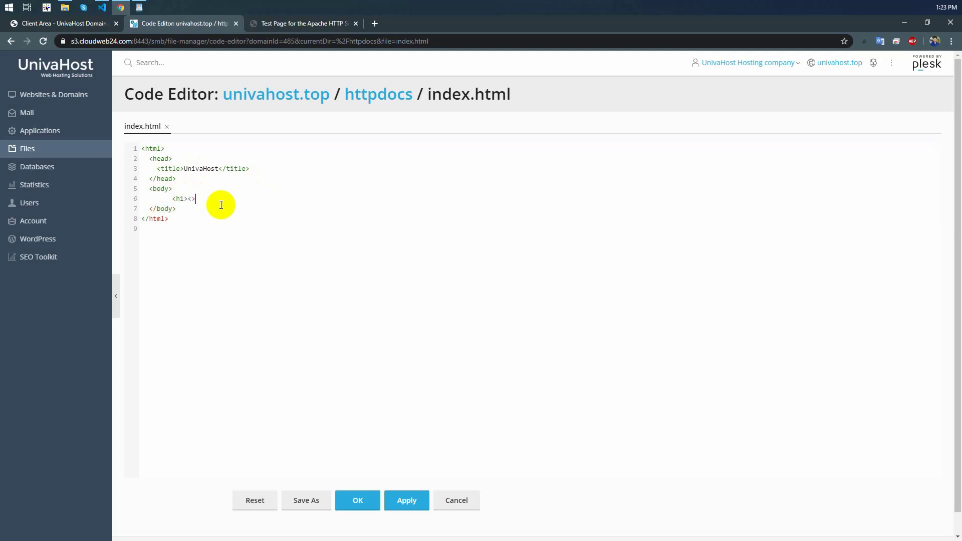
pyautogui.click(190, 201)
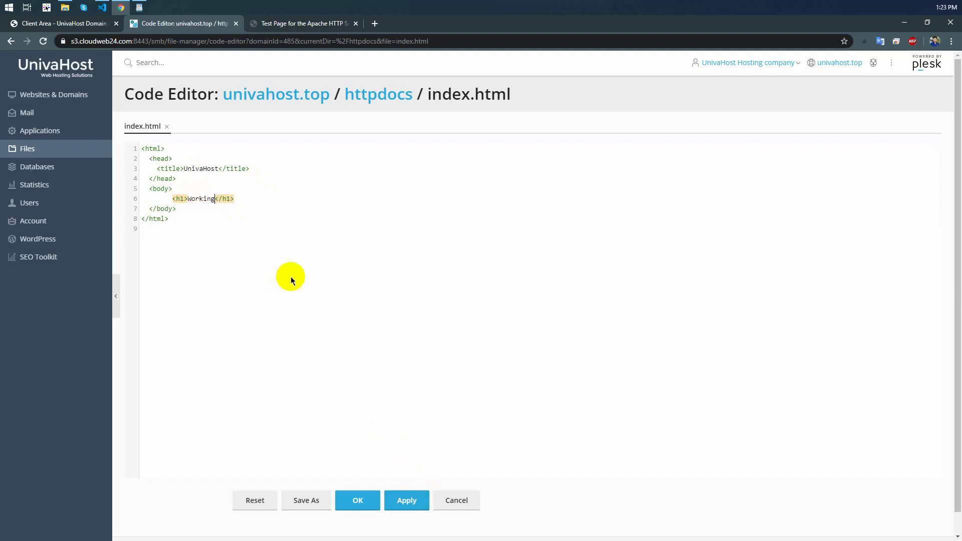
pyautogui.hotkey('ctrl', 'shift', 'Left')
pyautogui.write('Hello Plesk')
pyautogui.click(401, 502)
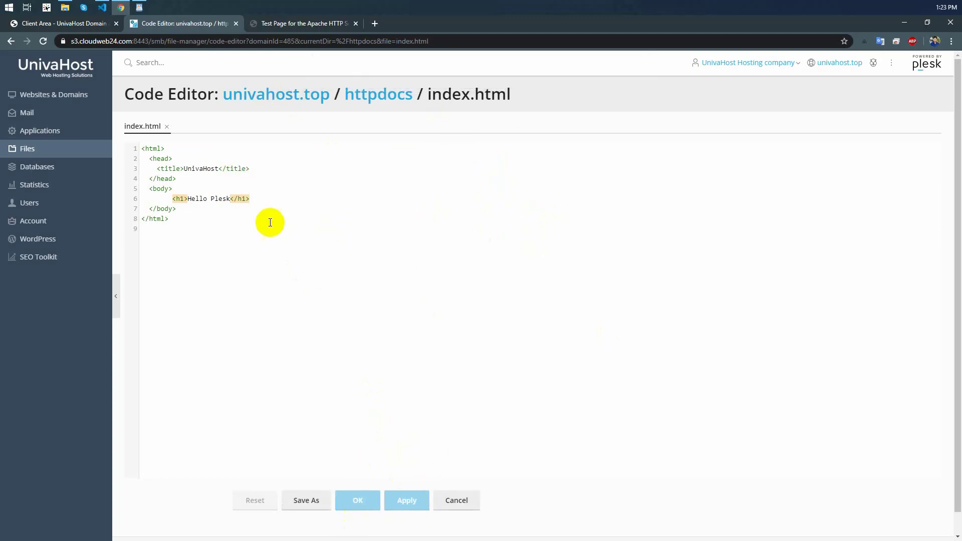
pyautogui.click(281, 288)
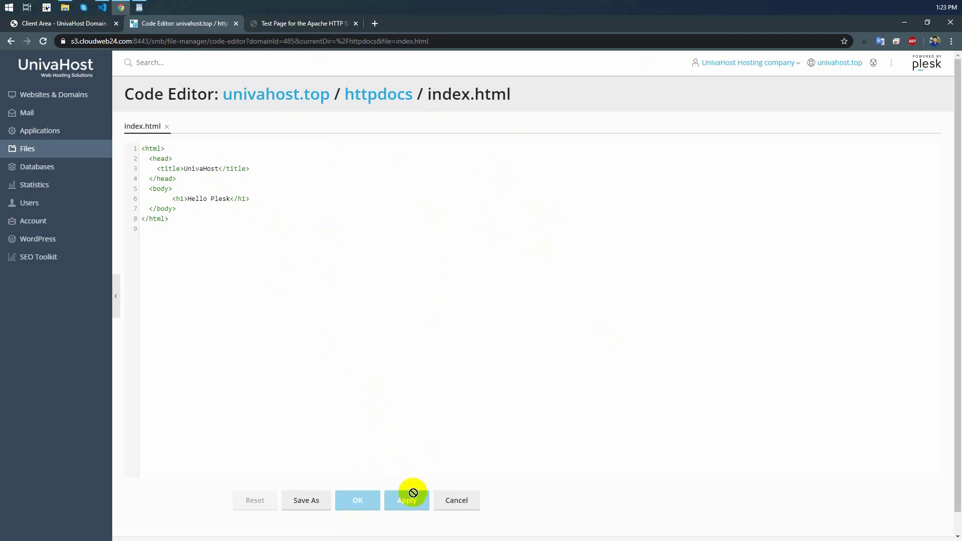
pyautogui.click(324, 23)
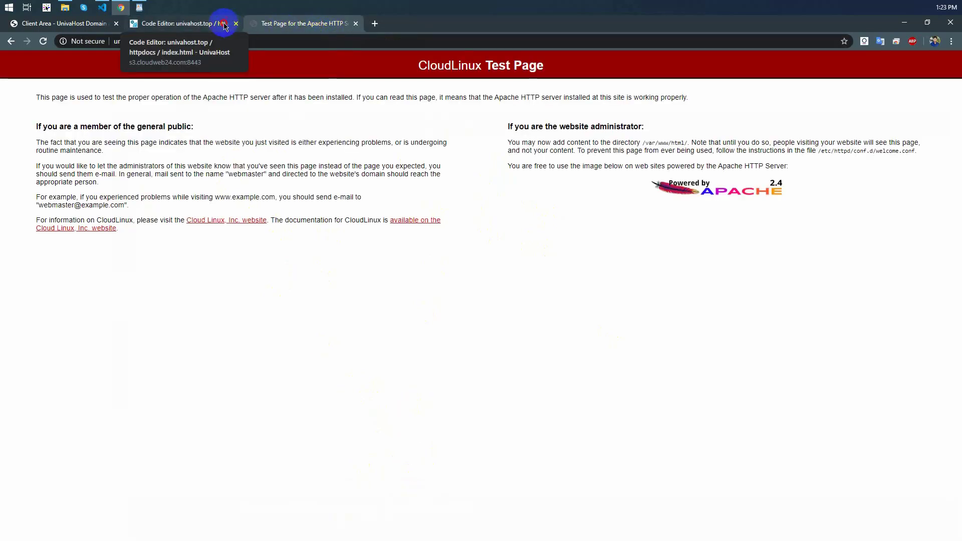
pyautogui.click(223, 24)
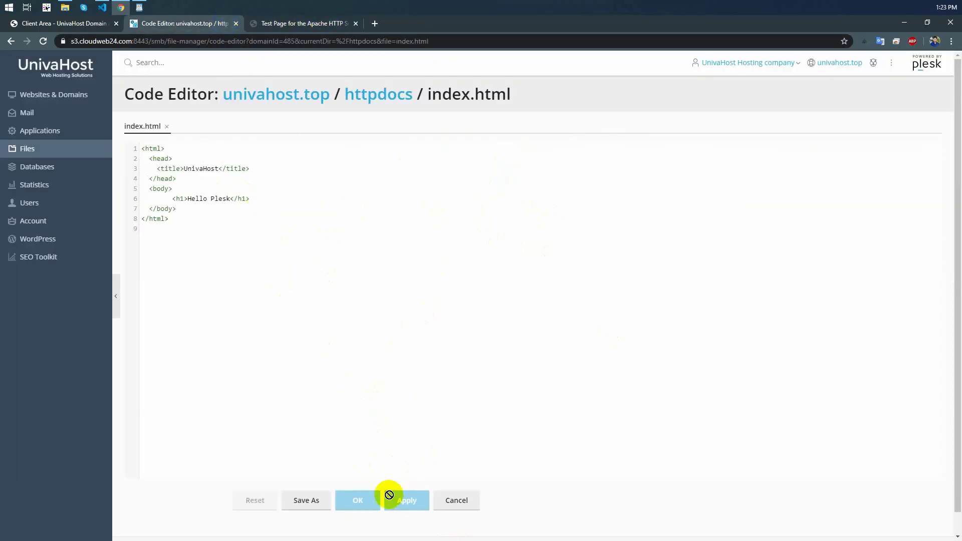
pyautogui.click(292, 203)
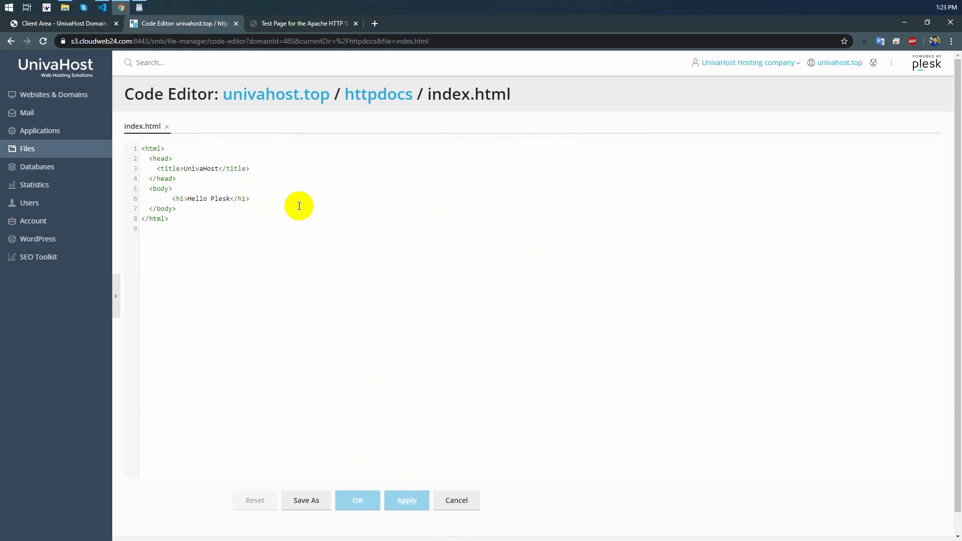
pyautogui.write('sx')
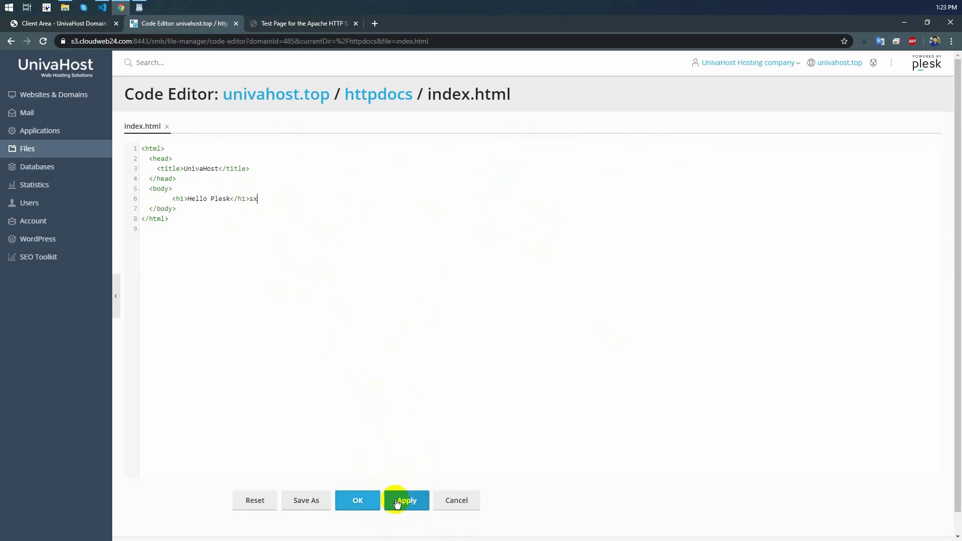
pyautogui.press('BackSpace')
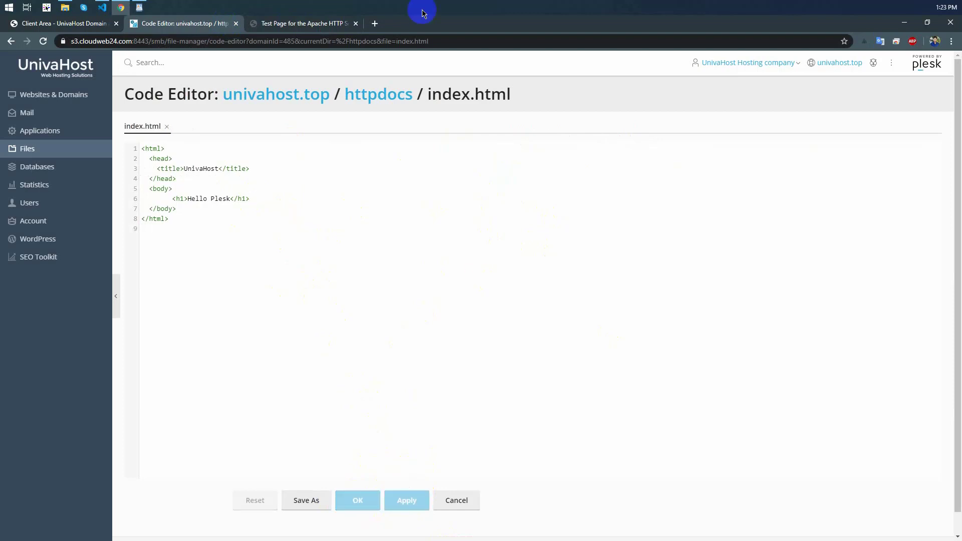
# Reload the univahost.top site and check the heading of the new index page
pyautogui.click(297, 26)
pyautogui.click(44, 41)
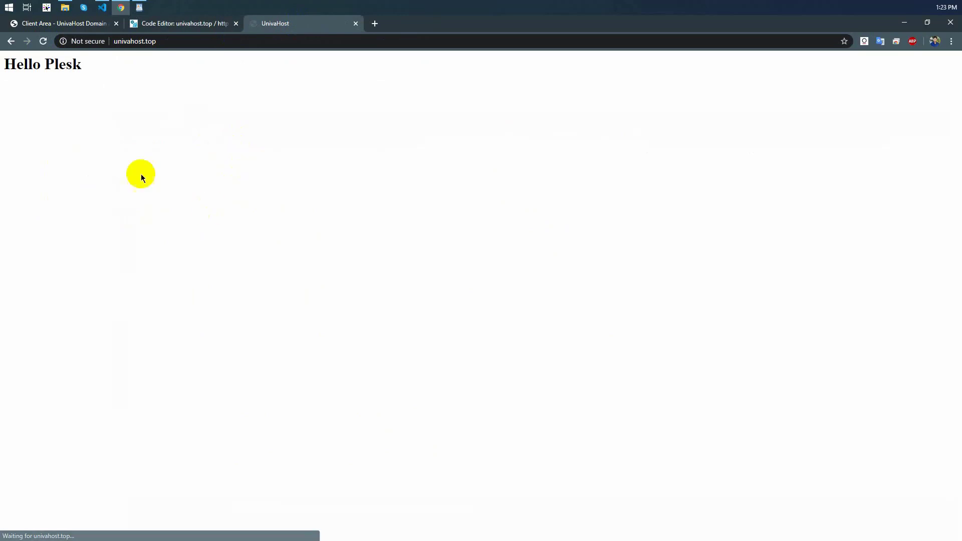
pyautogui.moveTo(5, 64); pyautogui.dragTo(149, 77)
pyautogui.click(233, 87)
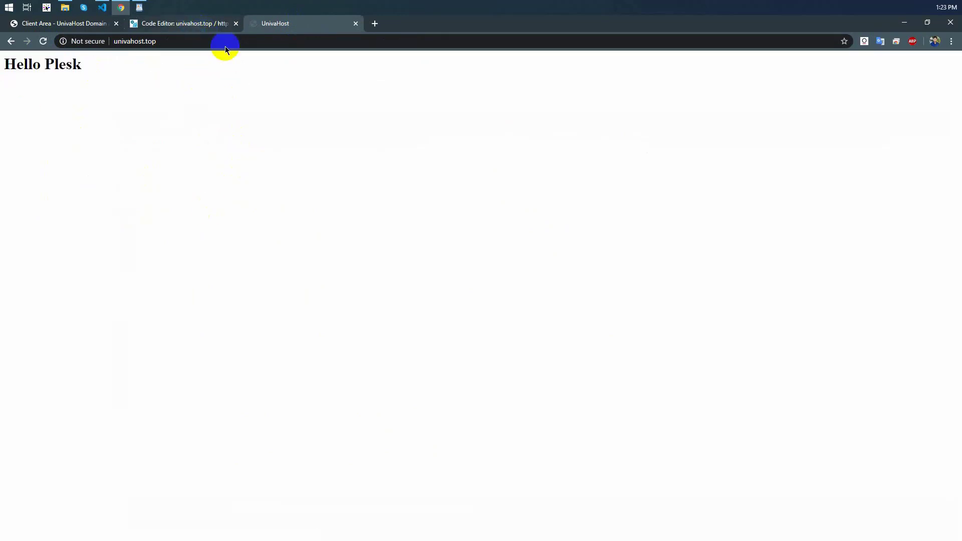
# Return to the code editor and add a paragraph containing the support e-mail address below the heading
pyautogui.click(176, 29)
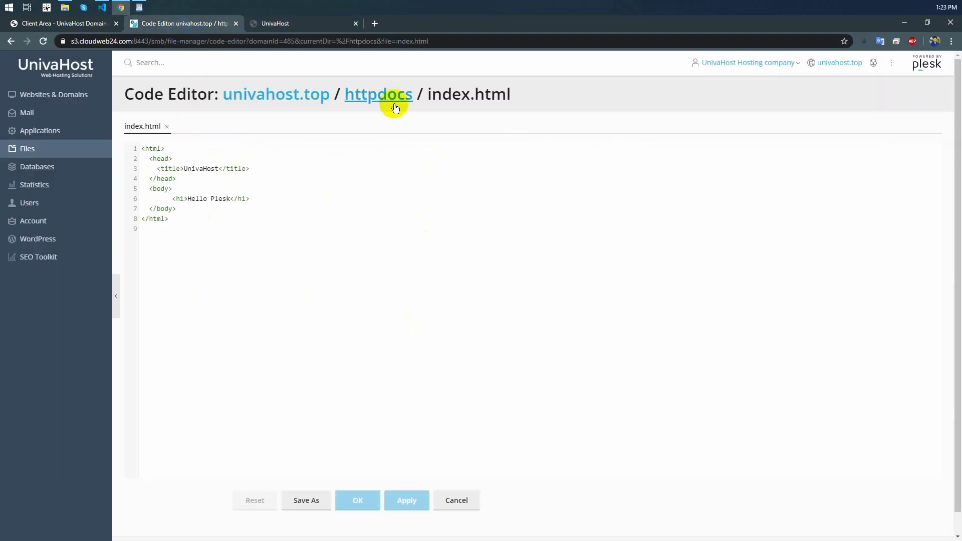
pyautogui.click(263, 193)
pyautogui.press('Return')
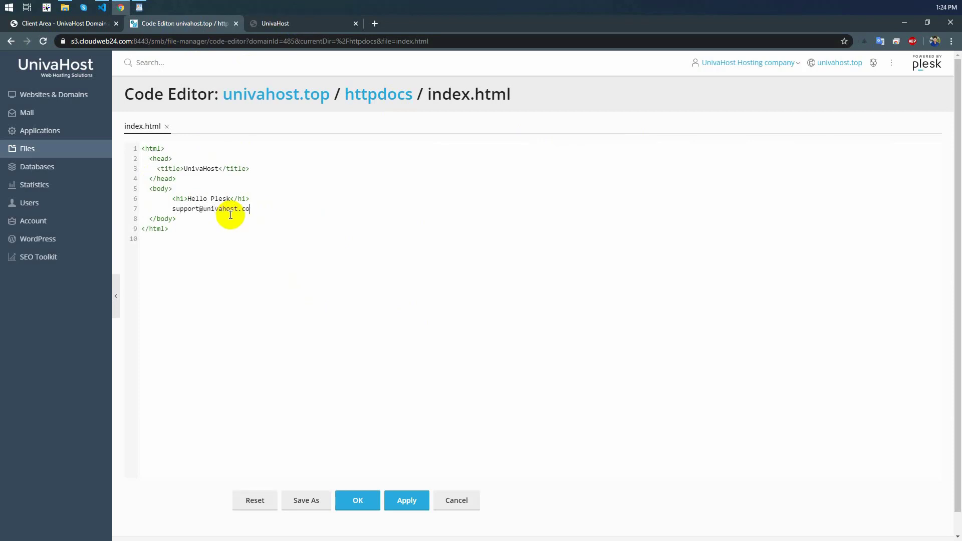
pyautogui.write('p>')
pyautogui.press('Left')
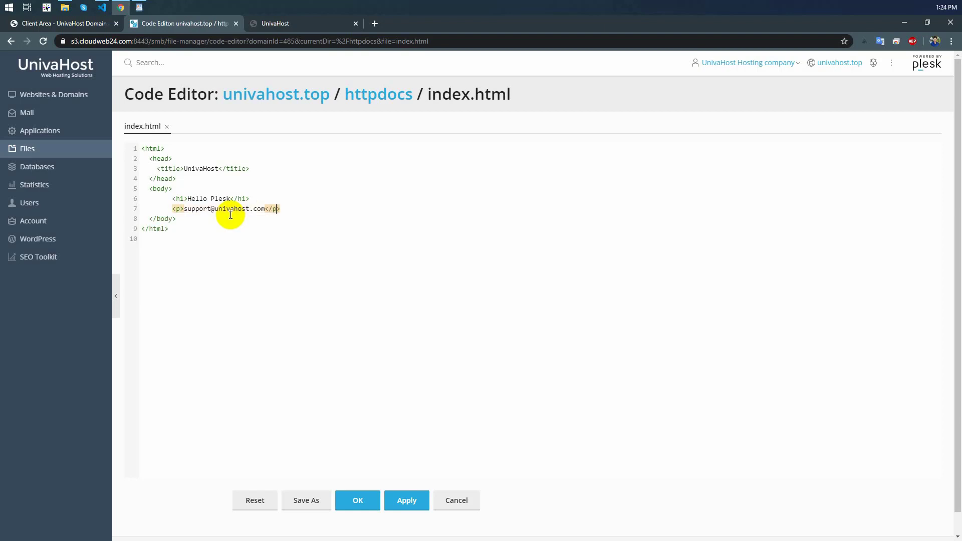
# Save the edited index.html and close the code editor
pyautogui.click(183, 209)
pyautogui.keyDown('shift'); pyautogui.click(262, 208); pyautogui.keyUp('shift')
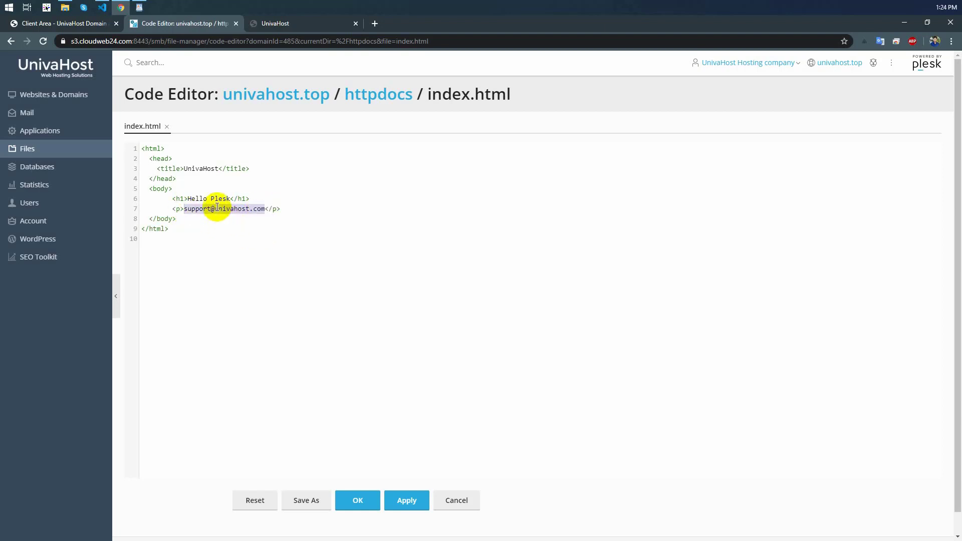
pyautogui.click(294, 208)
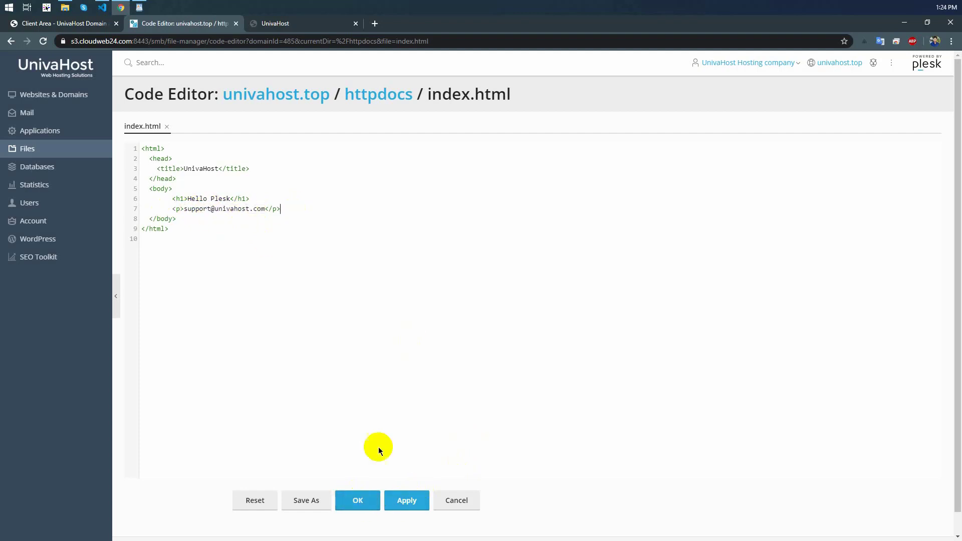
pyautogui.click(365, 504)
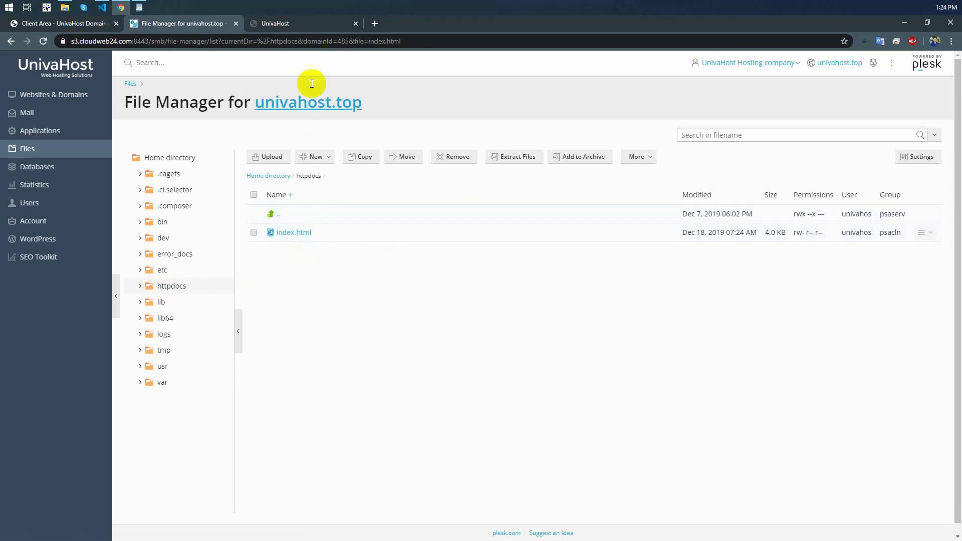
# Reload the univahost.top site to check the new paragraph, and return to the File Manager
pyautogui.click(281, 25)
pyautogui.click(44, 40)
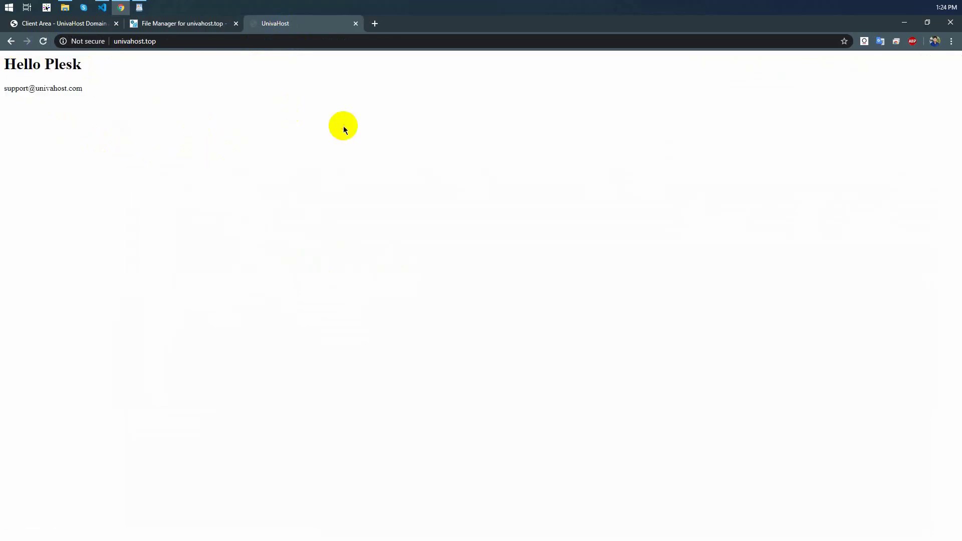
pyautogui.click(182, 24)
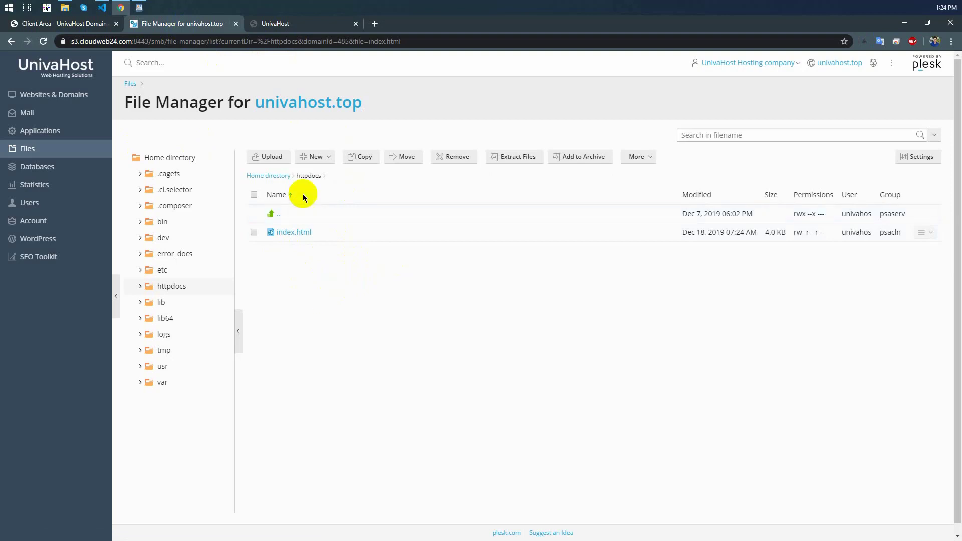
# Create a directory named img inside httpdocs
pyautogui.click(321, 163)
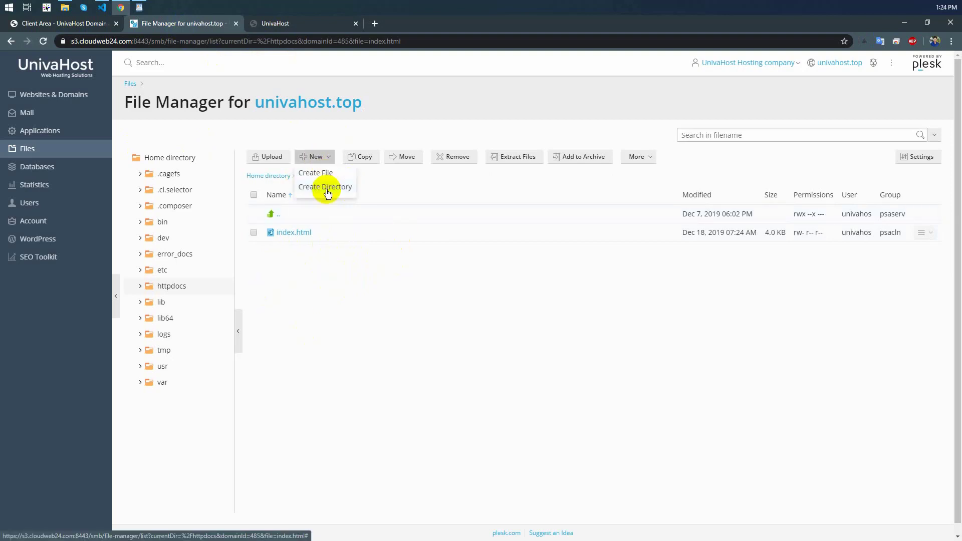
pyautogui.click(341, 188)
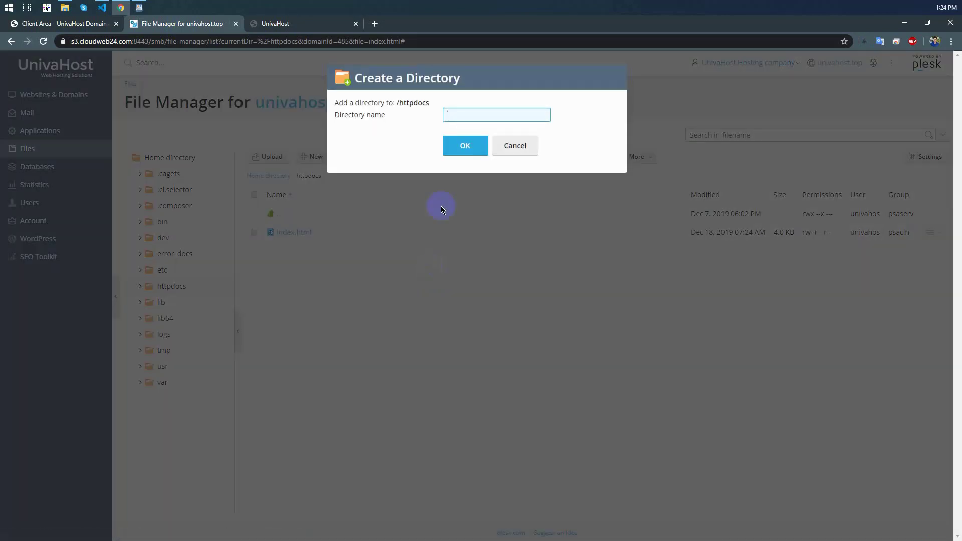
pyautogui.write('img')
pyautogui.click(477, 147)
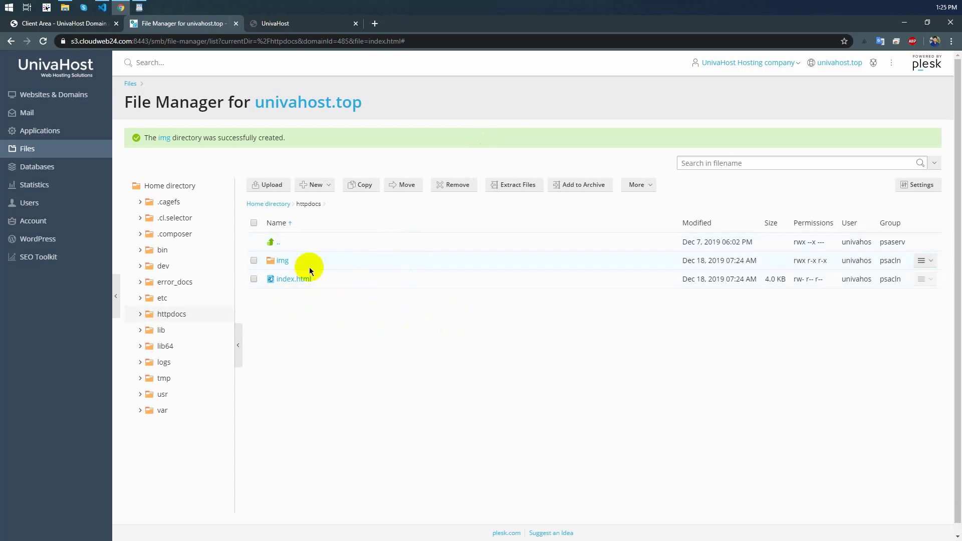
# Add the img directory and index.html to a zip archive named template in httpdocs
pyautogui.click(254, 262)
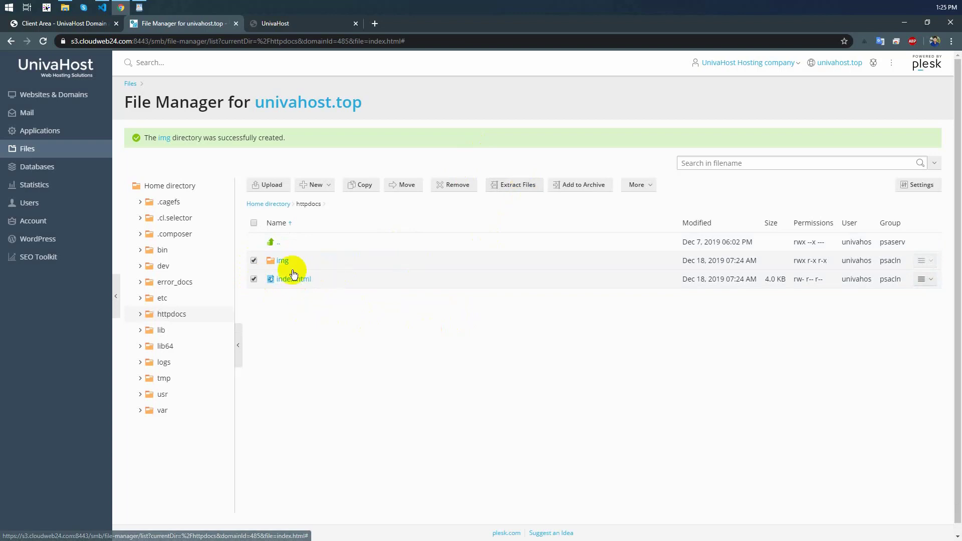
pyautogui.click(639, 185)
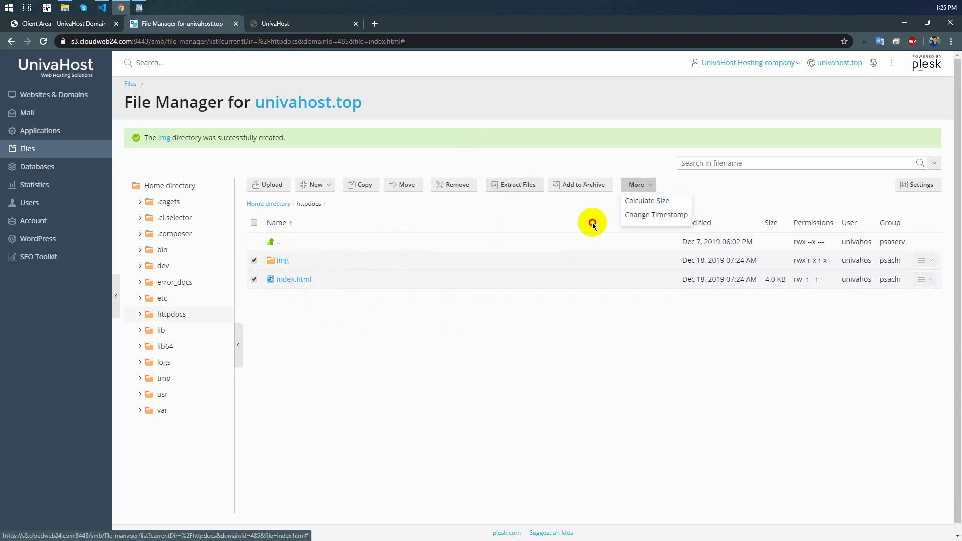
pyautogui.click(579, 186)
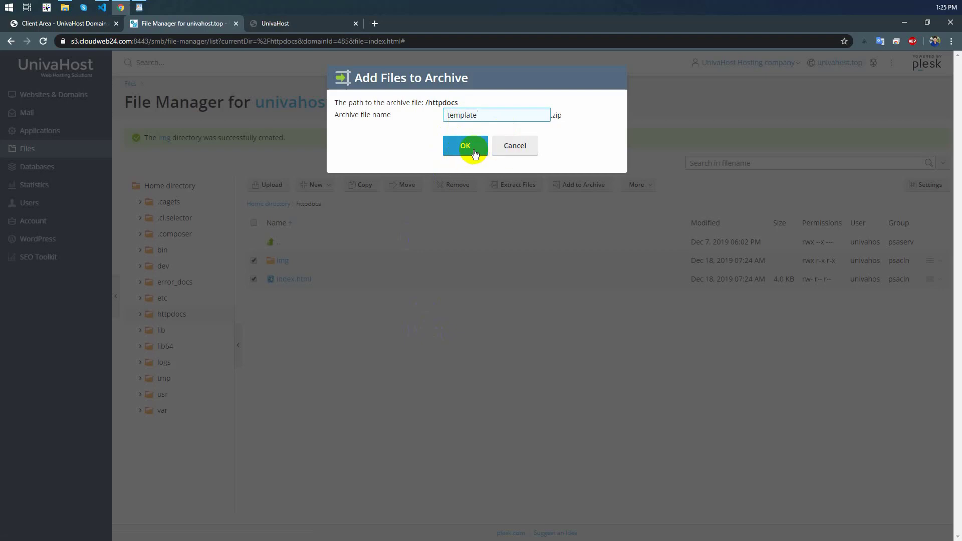
pyautogui.click(473, 150)
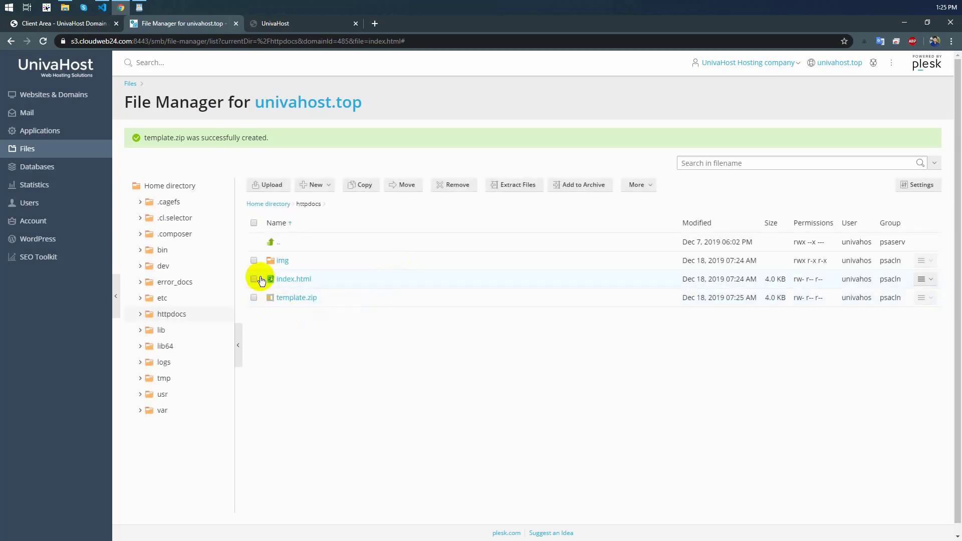
# Permanently remove the img directory and index.html from httpdocs, leaving the archive in place
pyautogui.click(253, 278)
pyautogui.click(253, 260)
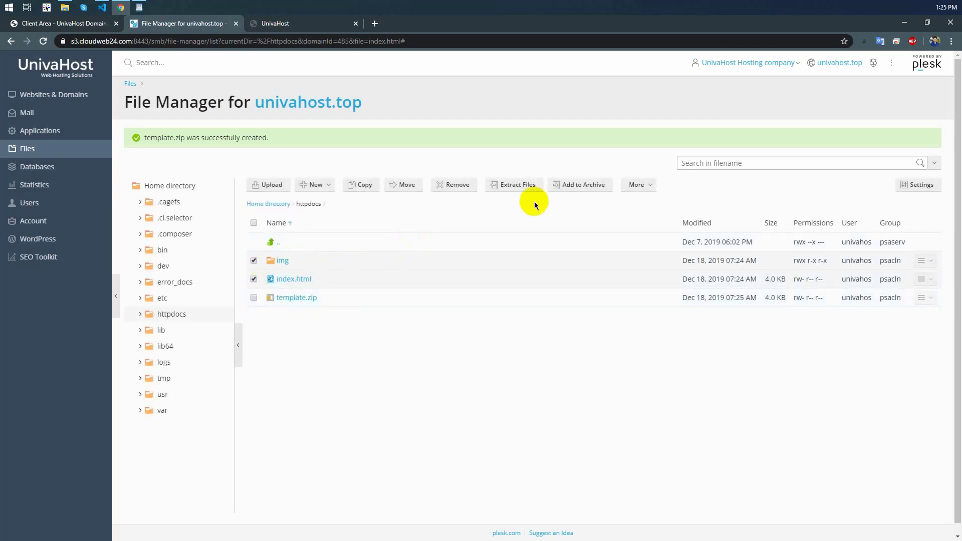
pyautogui.click(463, 189)
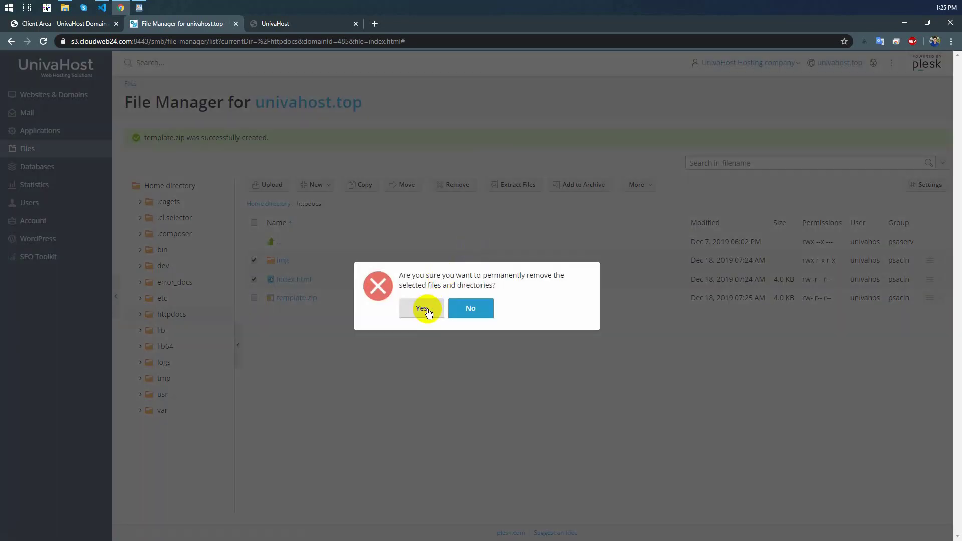
pyautogui.click(425, 307)
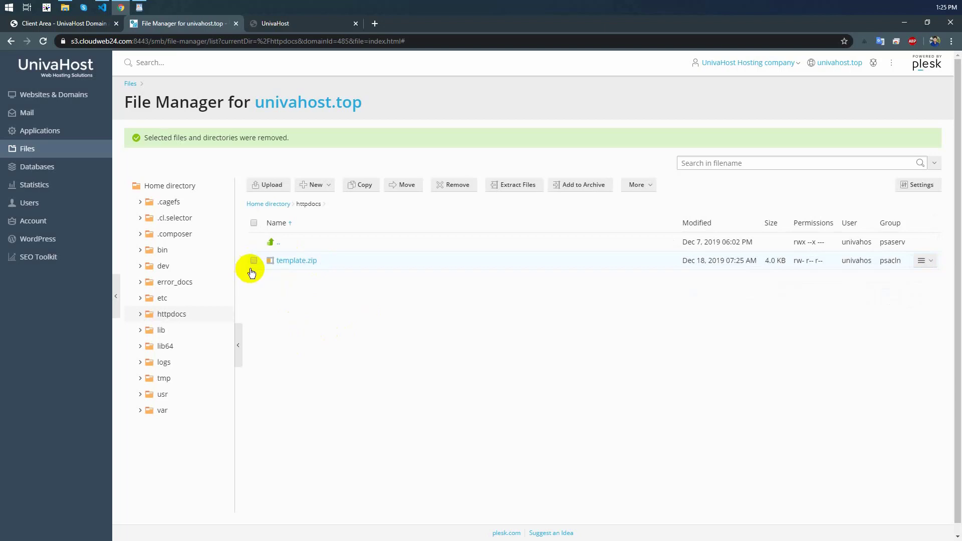
# Extract template.zip into httpdocs with the option to replace existing files enabled
pyautogui.rightClick(250, 272)
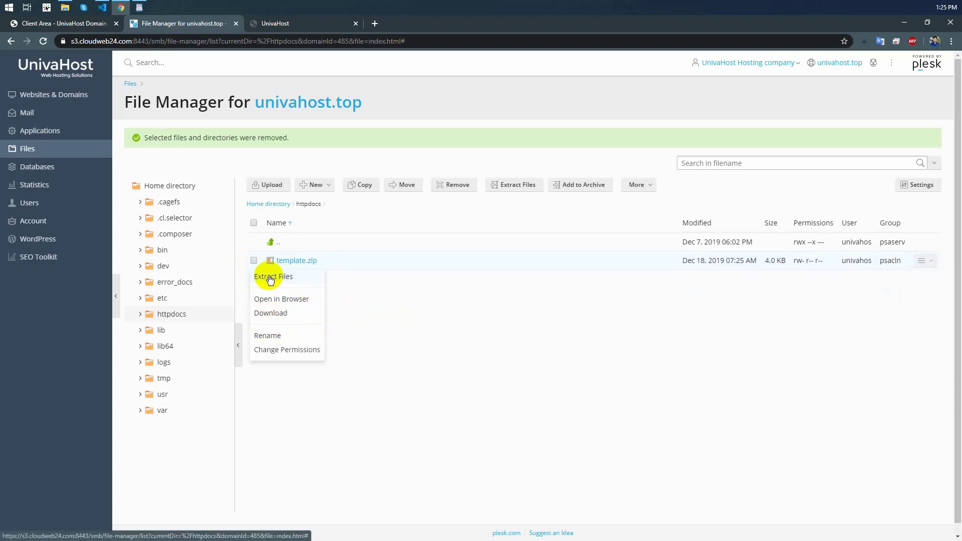
pyautogui.click(403, 297)
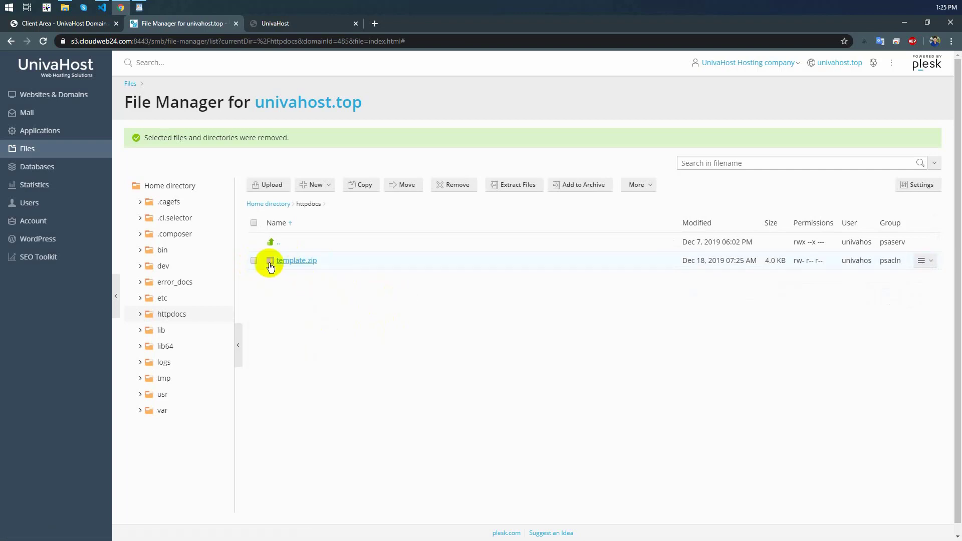
pyautogui.click(254, 264)
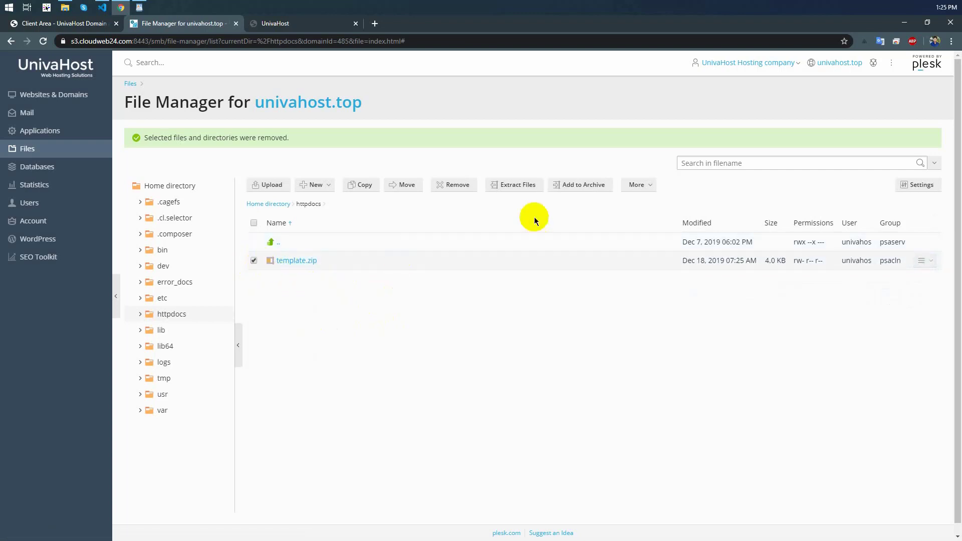
pyautogui.click(516, 189)
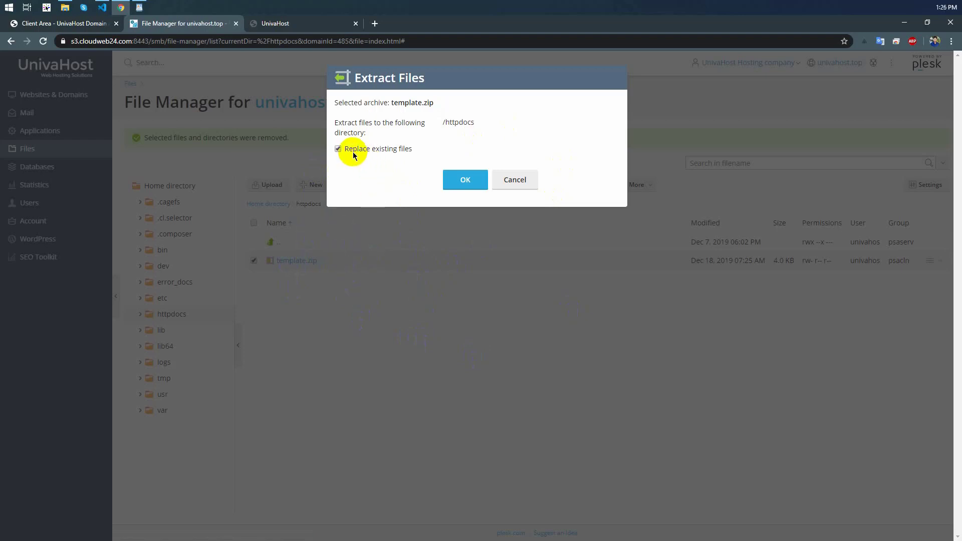
pyautogui.click(455, 179)
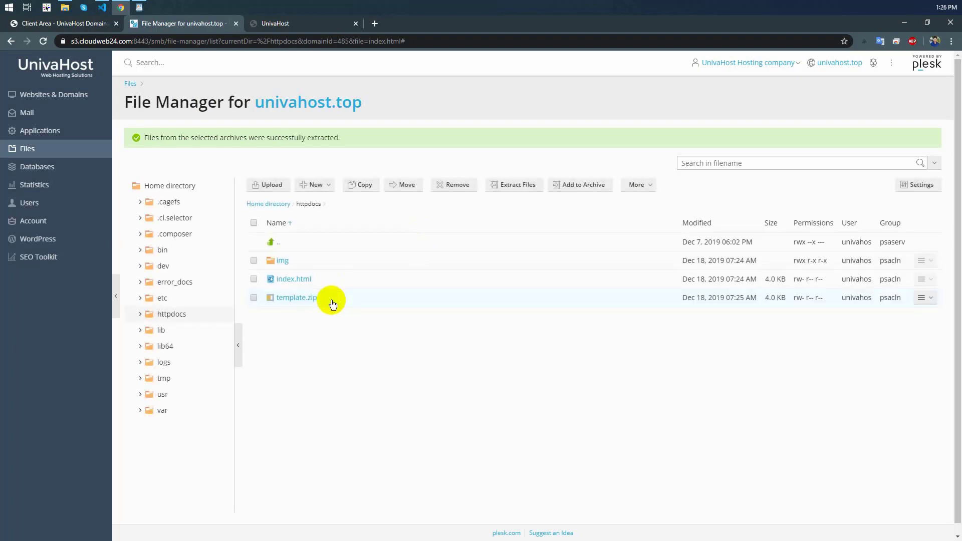
# Permanently remove template.zip from httpdocs
pyautogui.click(254, 297)
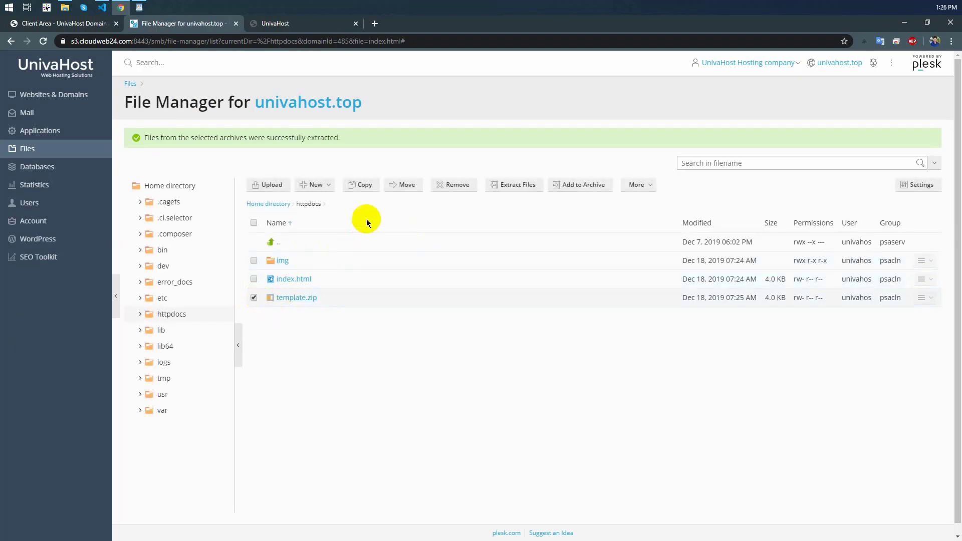
pyautogui.click(441, 184)
pyautogui.click(424, 313)
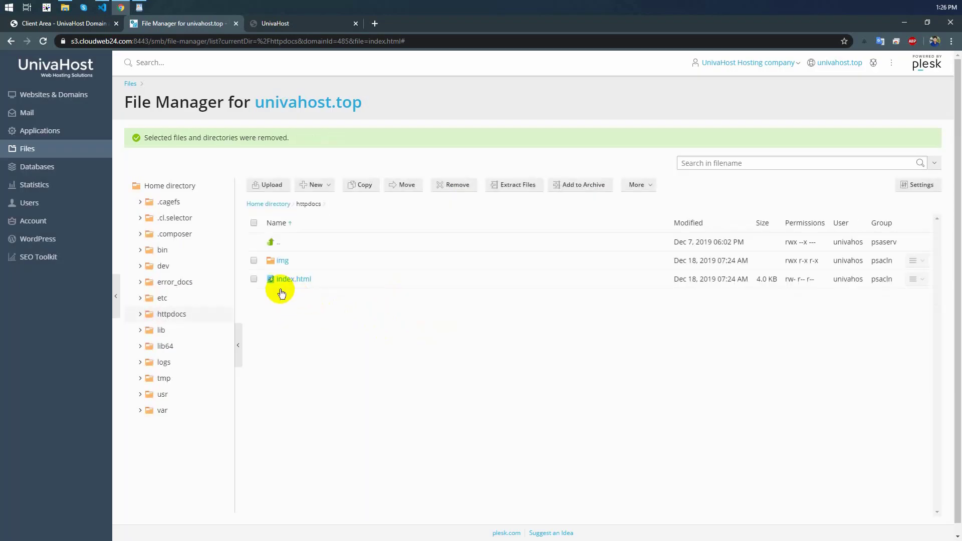
# Look inside the img directory and return to httpdocs
pyautogui.click(254, 279)
pyautogui.click(282, 260)
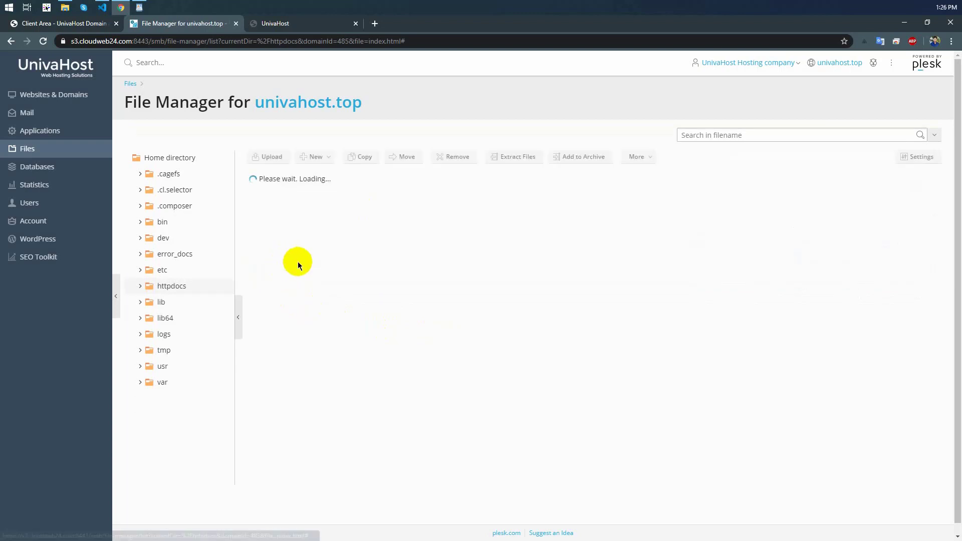
pyautogui.click(271, 215)
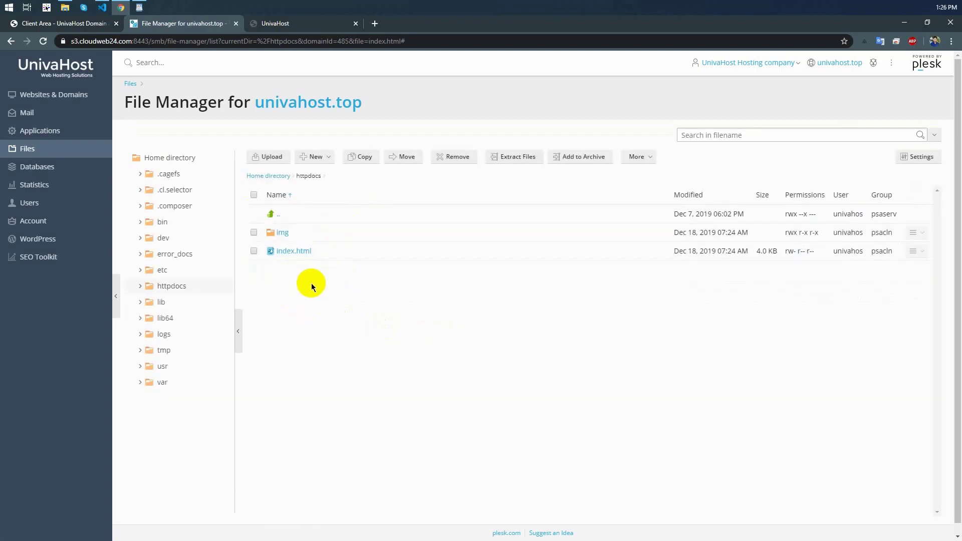
# Copy index.html from httpdocs into its img subdirectory
pyautogui.click(252, 251)
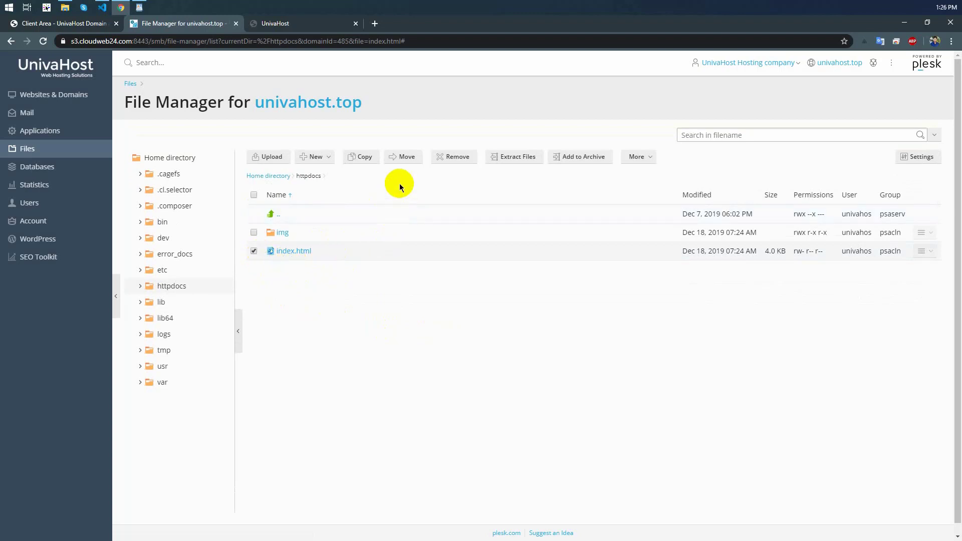
pyautogui.click(361, 160)
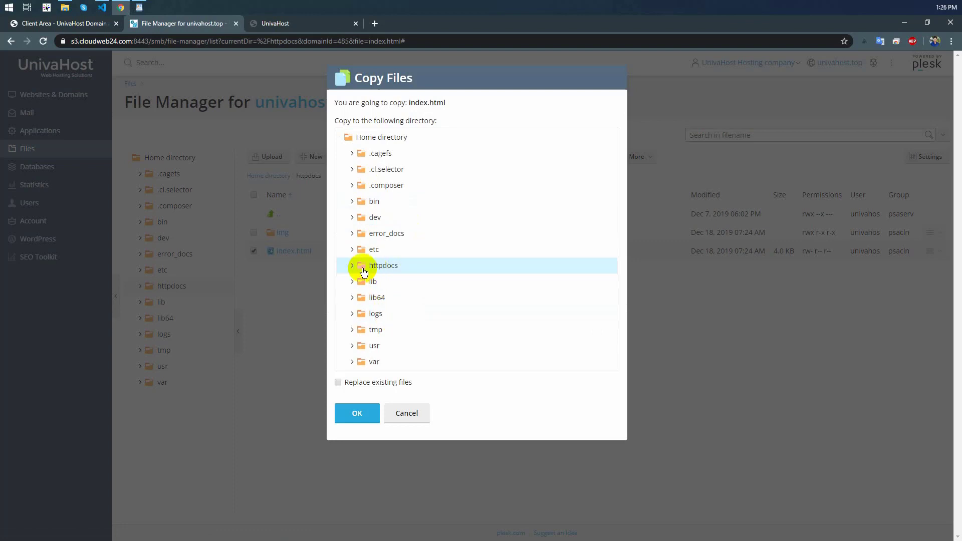
pyautogui.click(353, 266)
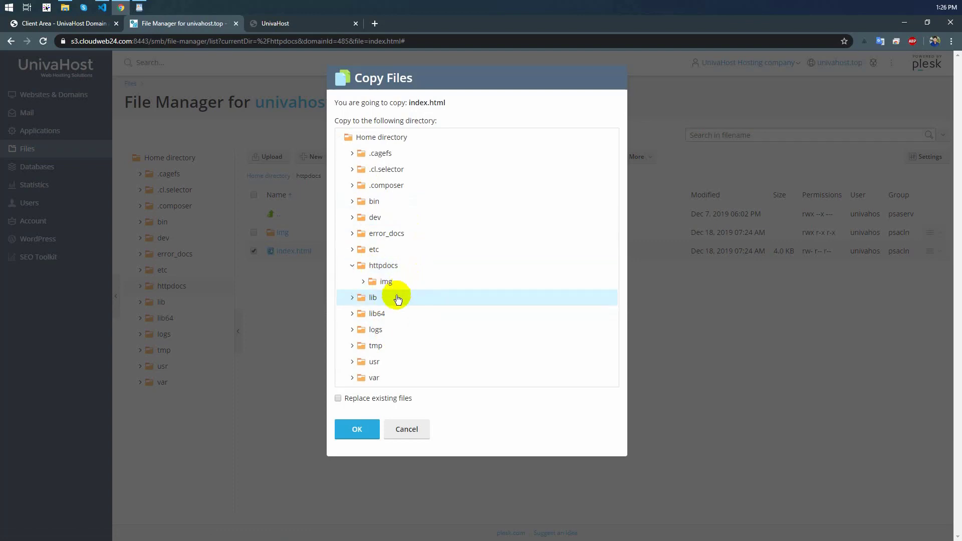
pyautogui.click(387, 284)
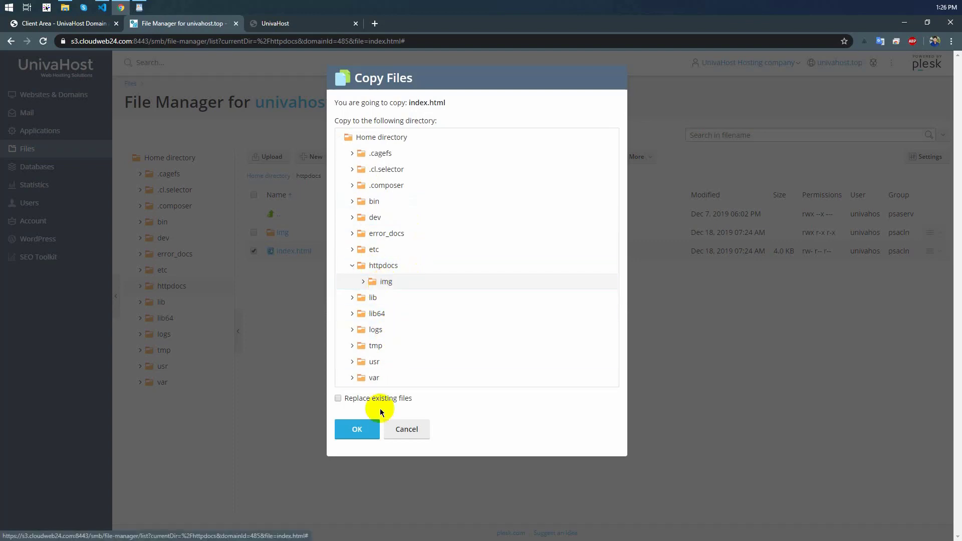
pyautogui.click(363, 431)
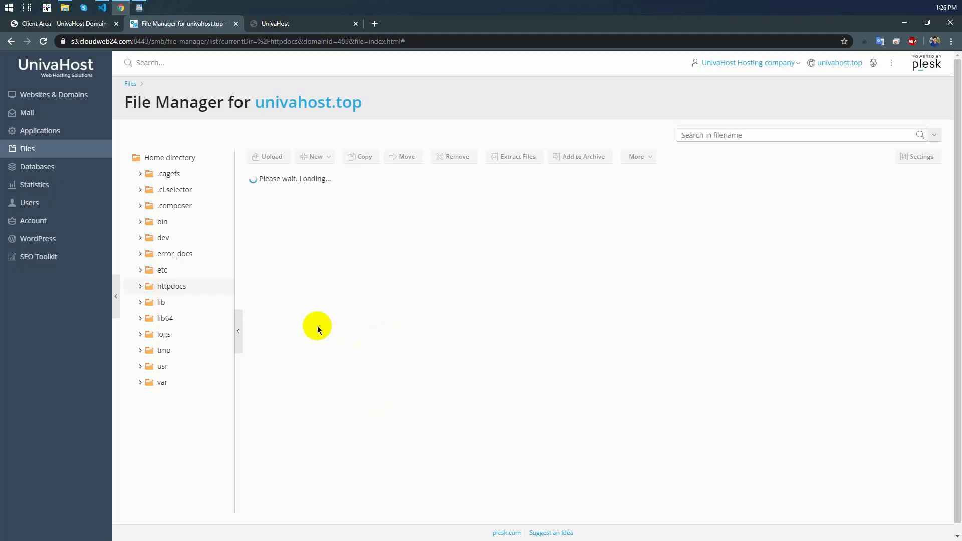
# Open the img directory and permanently remove the copied index.html from it
pyautogui.click(282, 265)
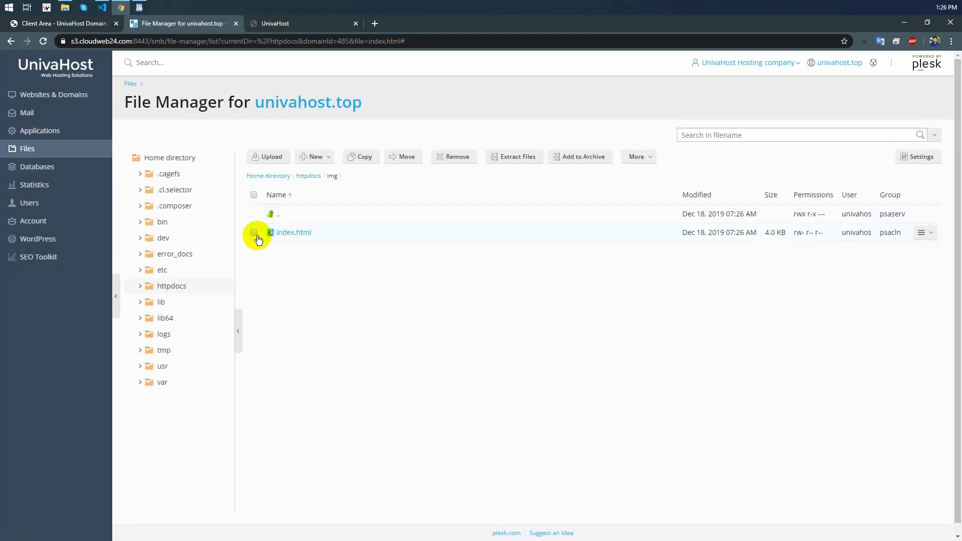
pyautogui.click(255, 234)
pyautogui.click(456, 157)
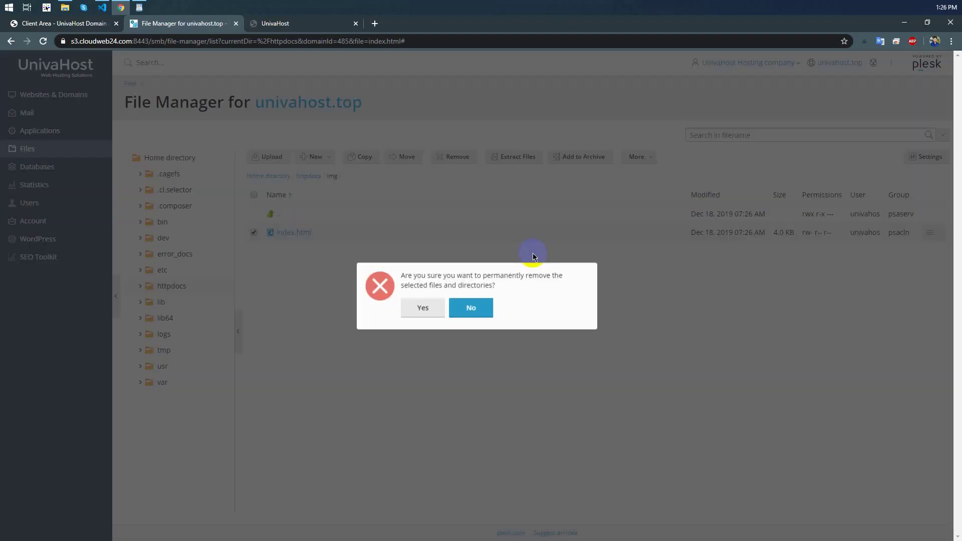
pyautogui.click(424, 308)
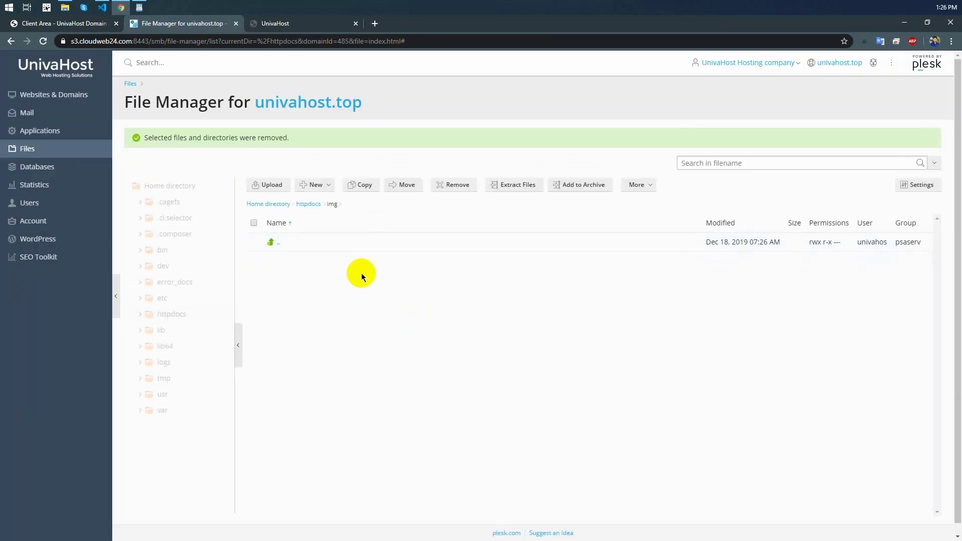
# Go back to httpdocs, create a directory named css there and look inside it
pyautogui.click(316, 185)
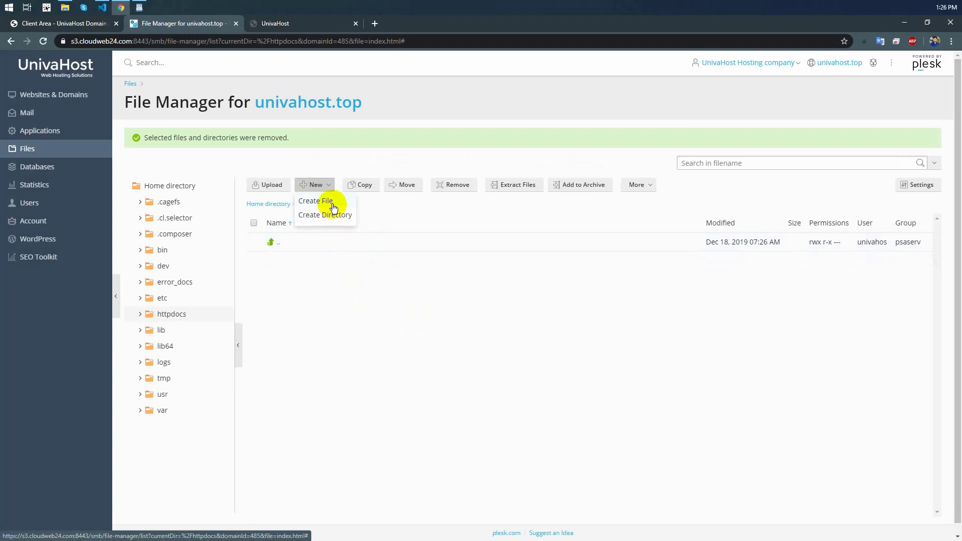
pyautogui.click(277, 243)
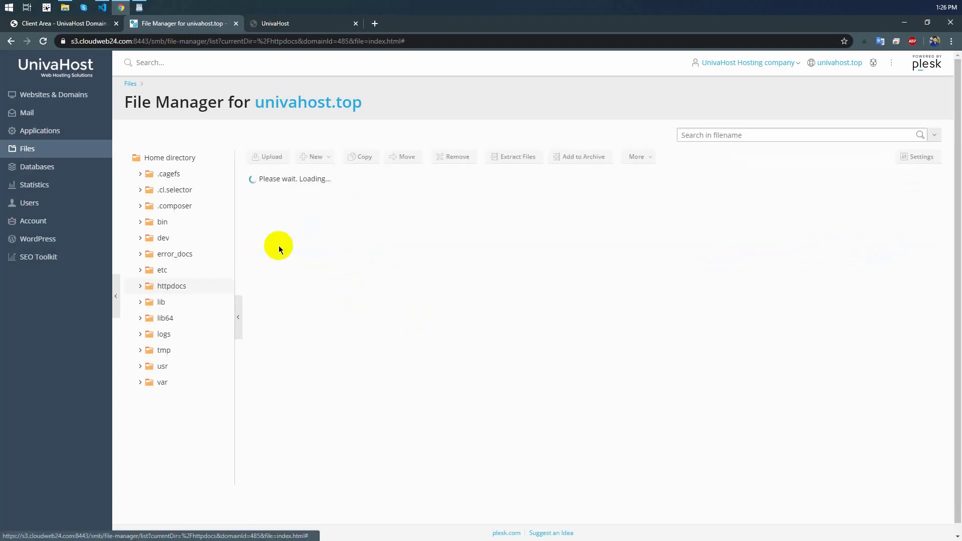
pyautogui.click(320, 158)
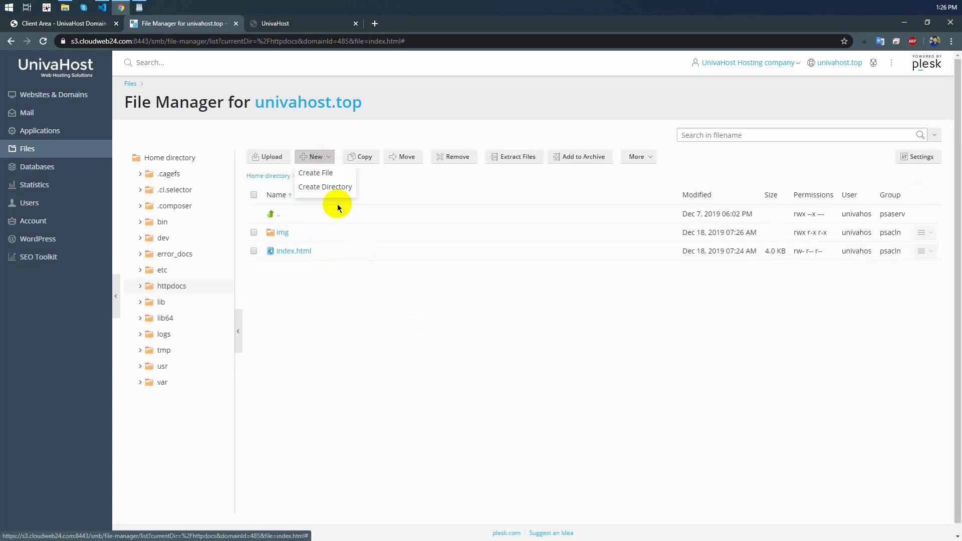
pyautogui.click(315, 190)
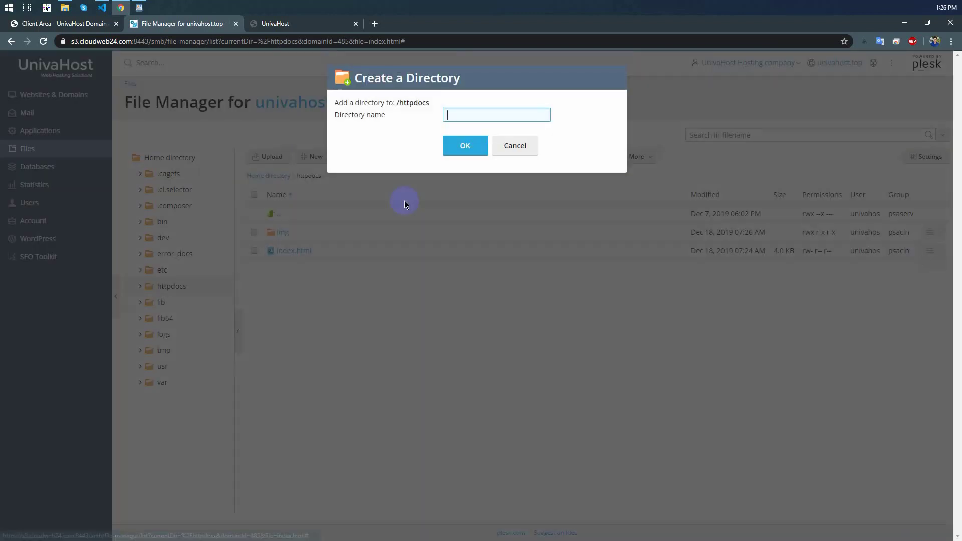
pyautogui.write('css')
pyautogui.press('Return')
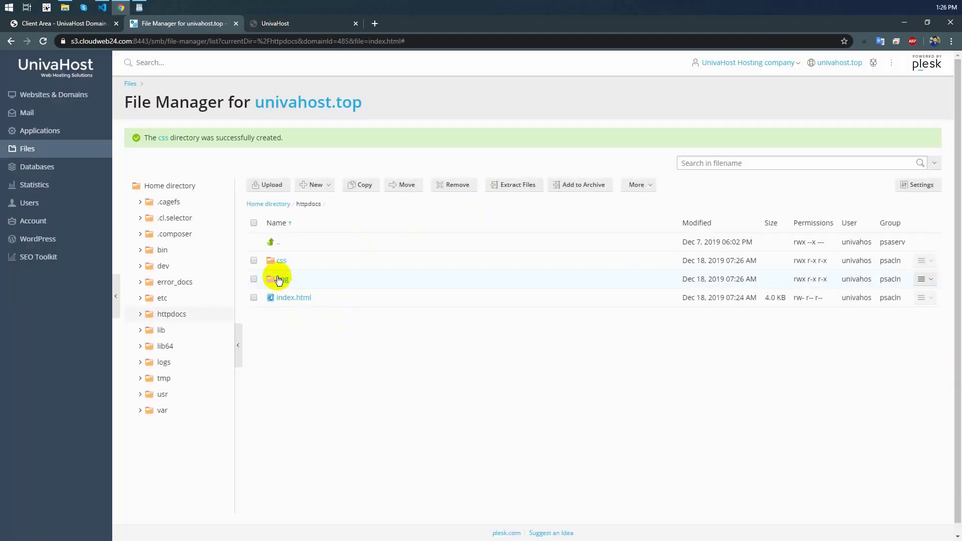
pyautogui.click(284, 262)
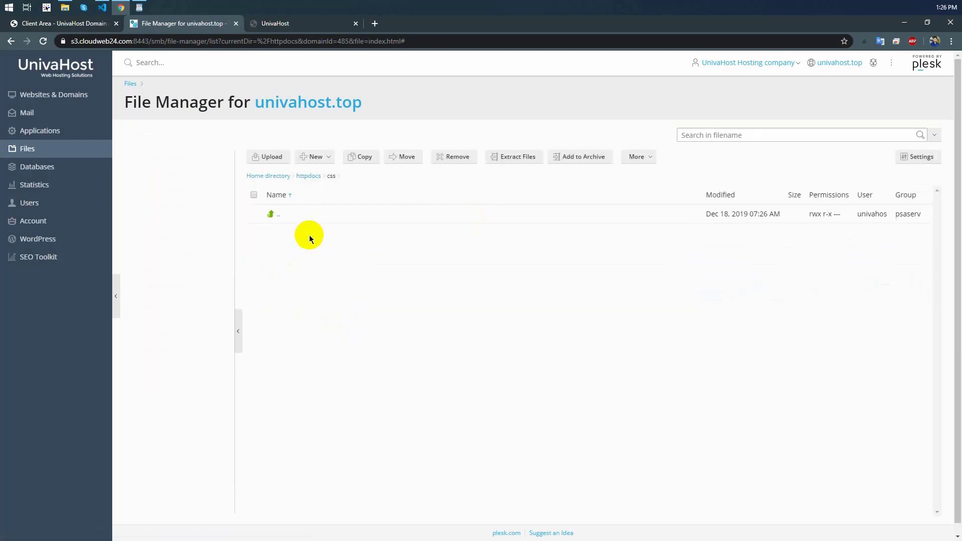
pyautogui.click(281, 219)
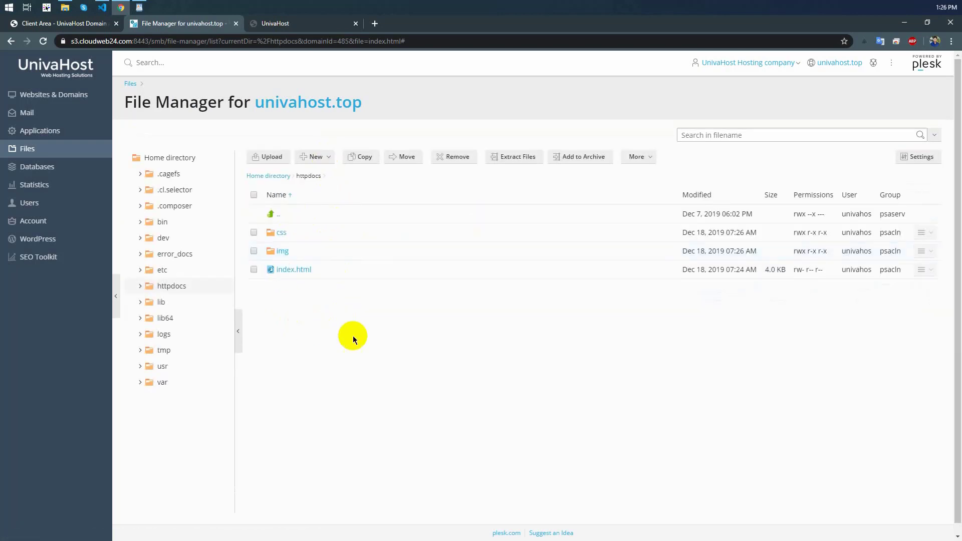
# Create a file named style.css in httpdocs without the HTML template
pyautogui.click(318, 165)
pyautogui.click(319, 173)
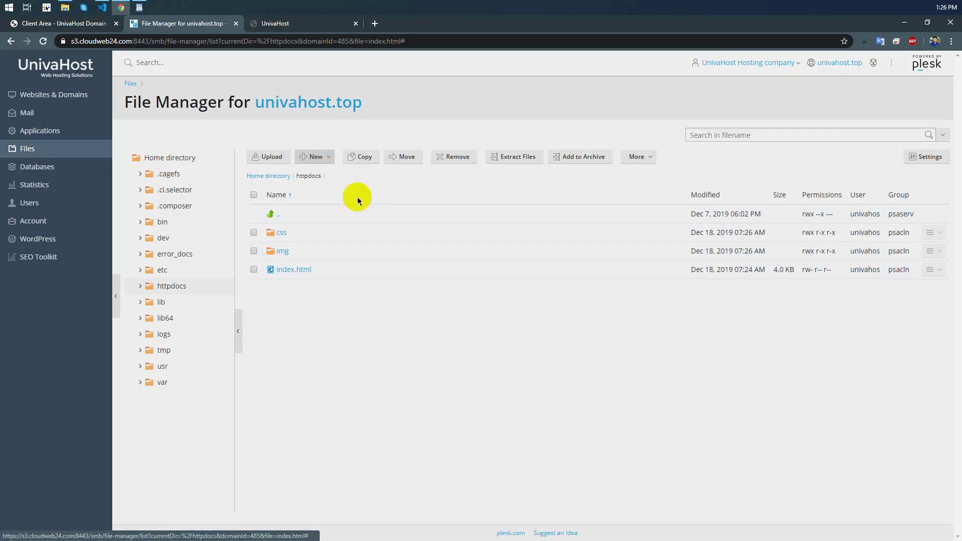
pyautogui.write('st')
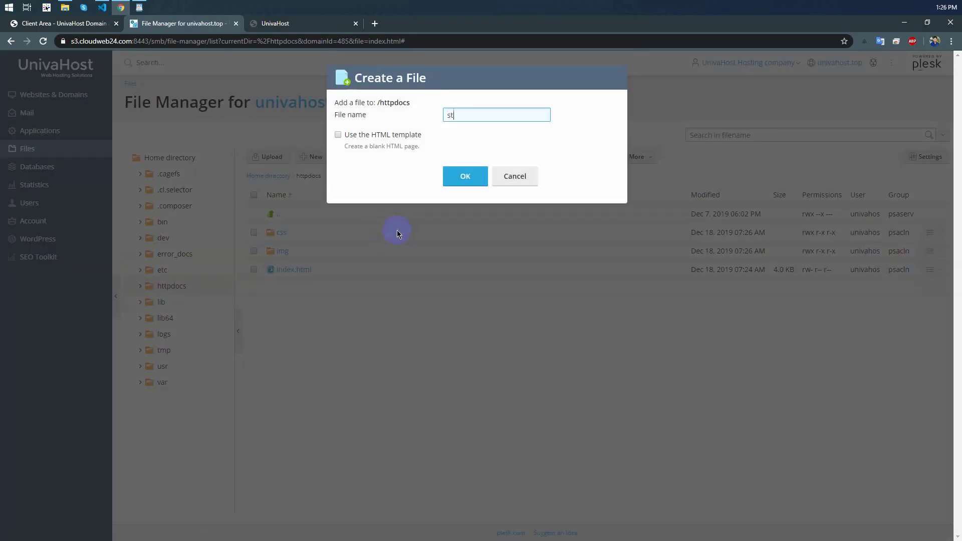
pyautogui.write('yle.css')
pyautogui.click(466, 182)
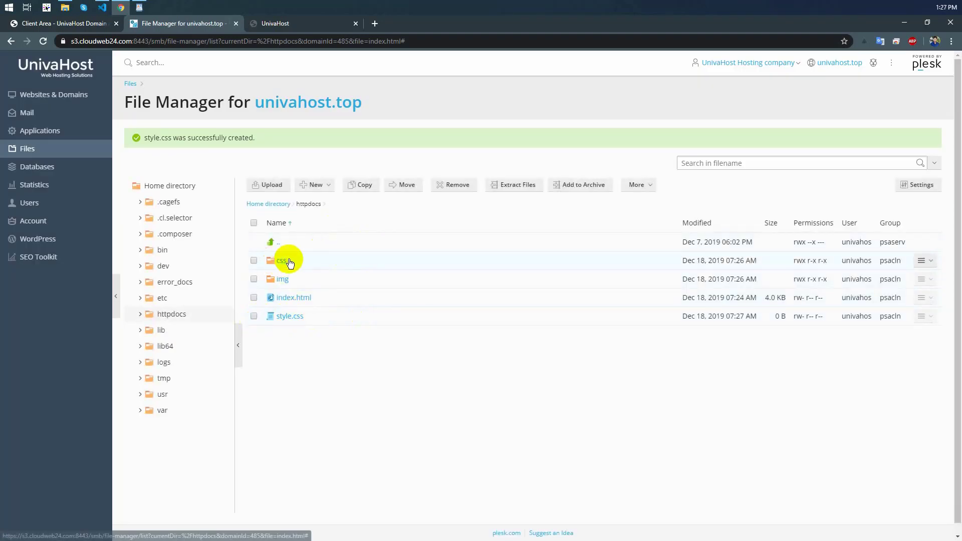
# Move style.css from httpdocs into its css subdirectory and check the contents of css
pyautogui.click(253, 317)
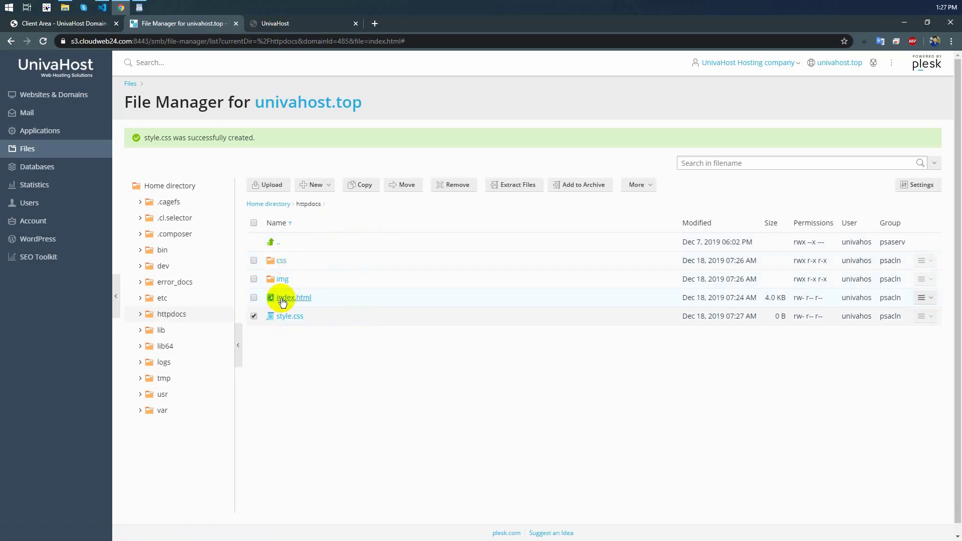
pyautogui.click(406, 186)
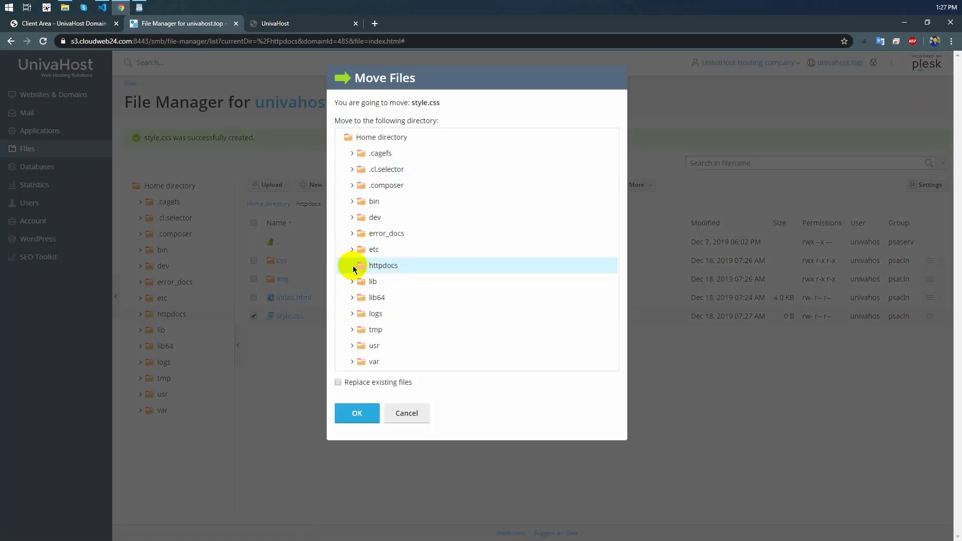
pyautogui.click(353, 266)
pyautogui.click(383, 281)
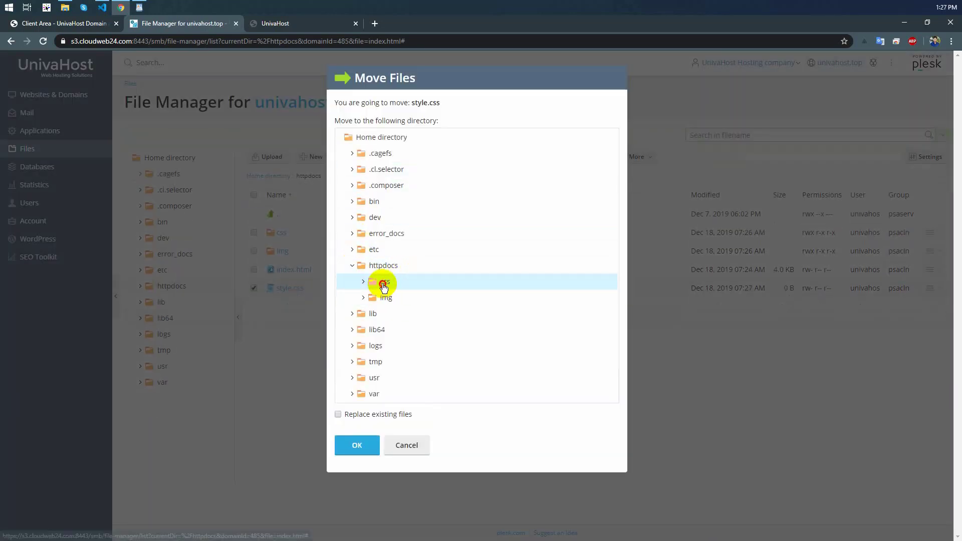
pyautogui.click(368, 439)
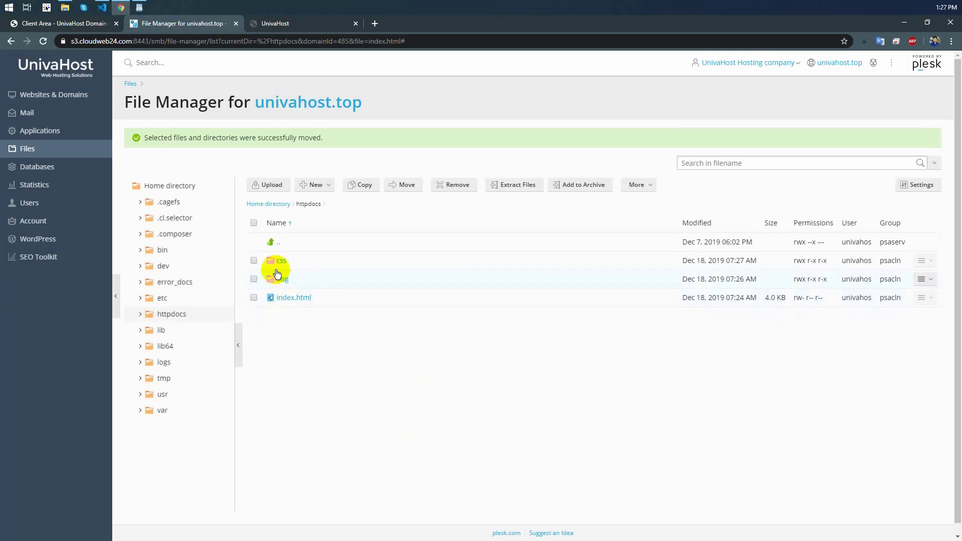
pyautogui.click(282, 262)
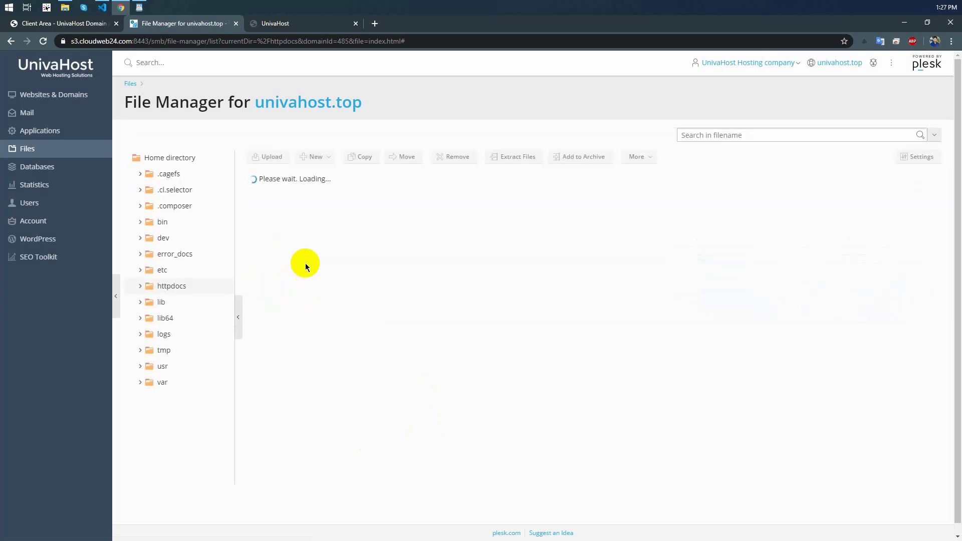
pyautogui.click(274, 217)
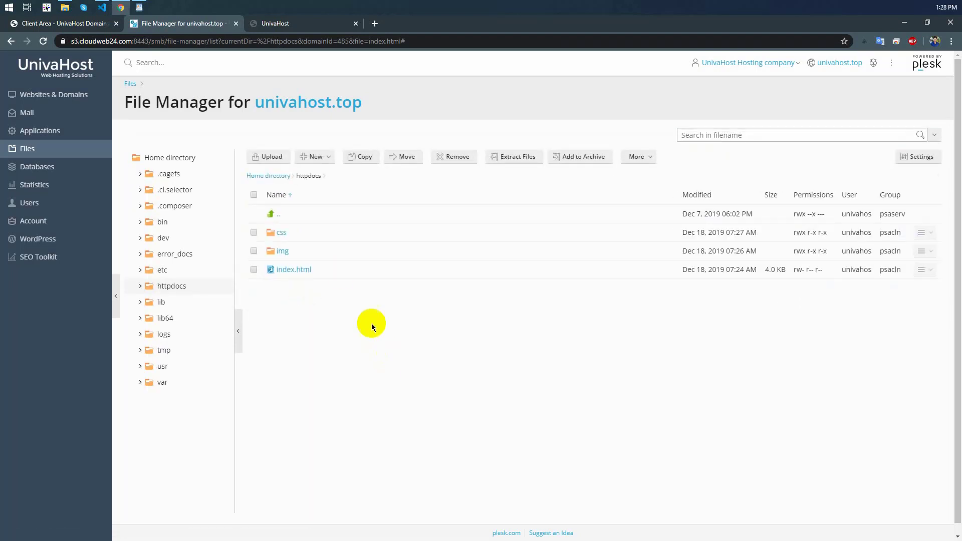
# Upload Call.zip from the Desktop to httpdocs and remove the uploaded archive again
pyautogui.click(264, 159)
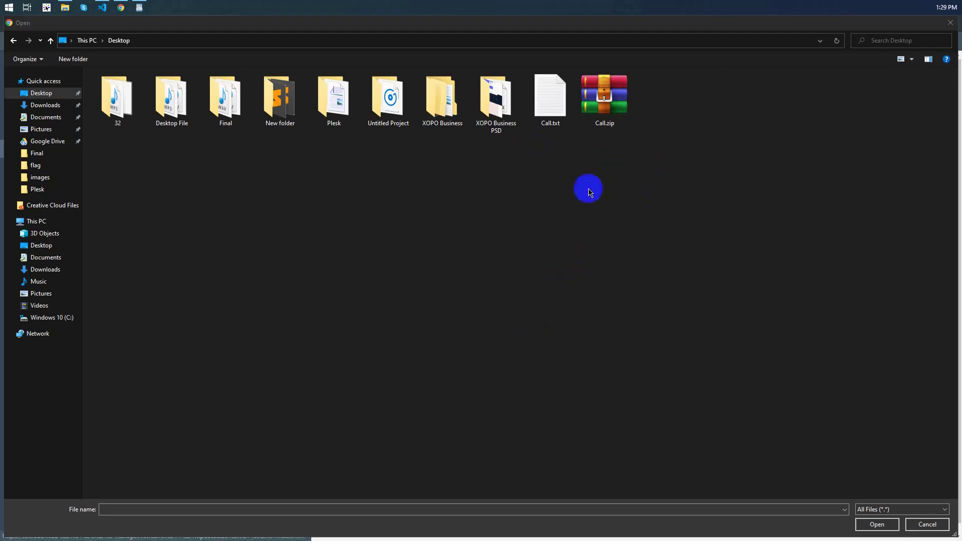
pyautogui.click(605, 94)
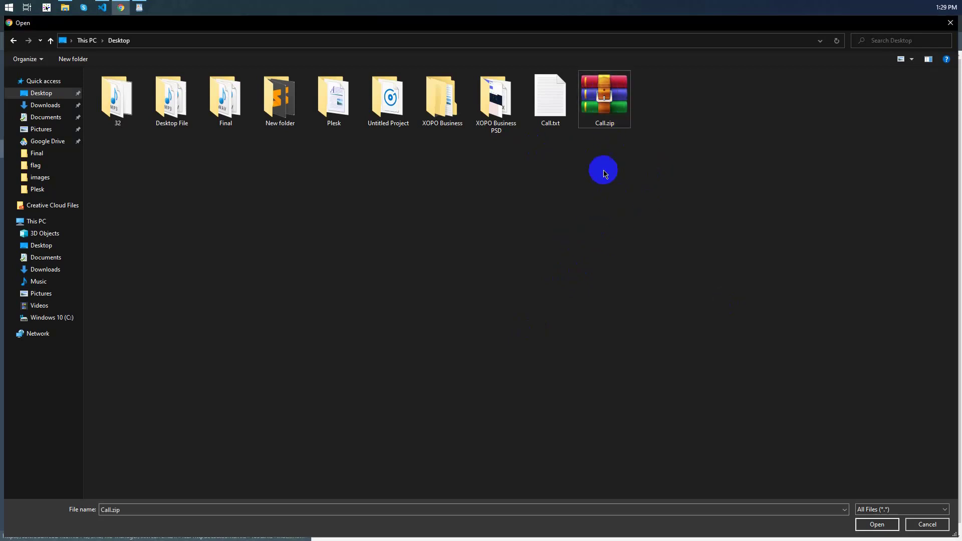
pyautogui.click(876, 524)
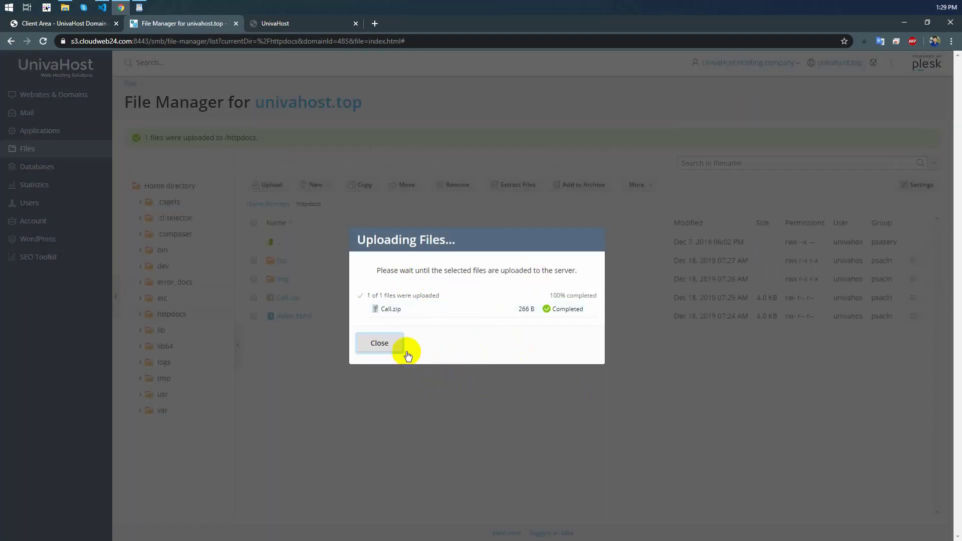
pyautogui.click(406, 352)
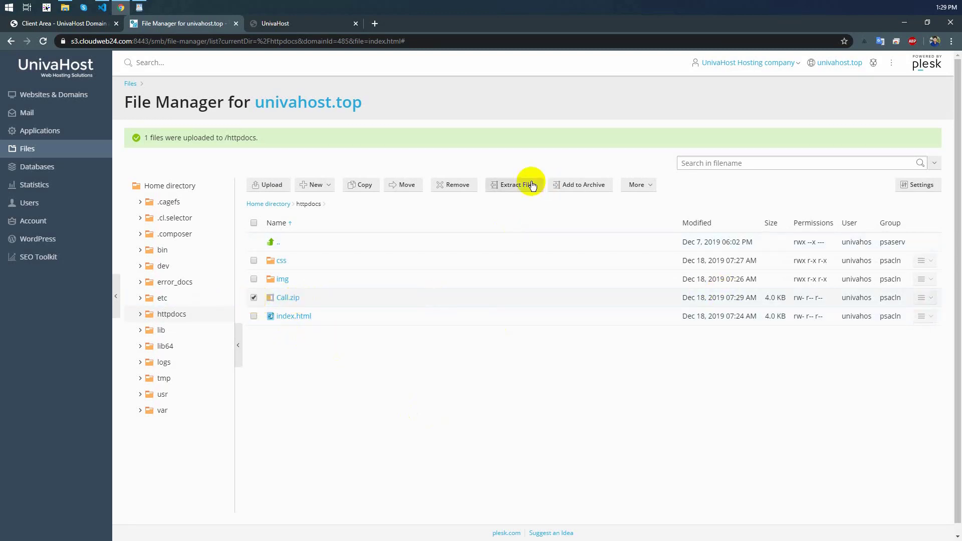
pyautogui.click(463, 186)
pyautogui.click(424, 311)
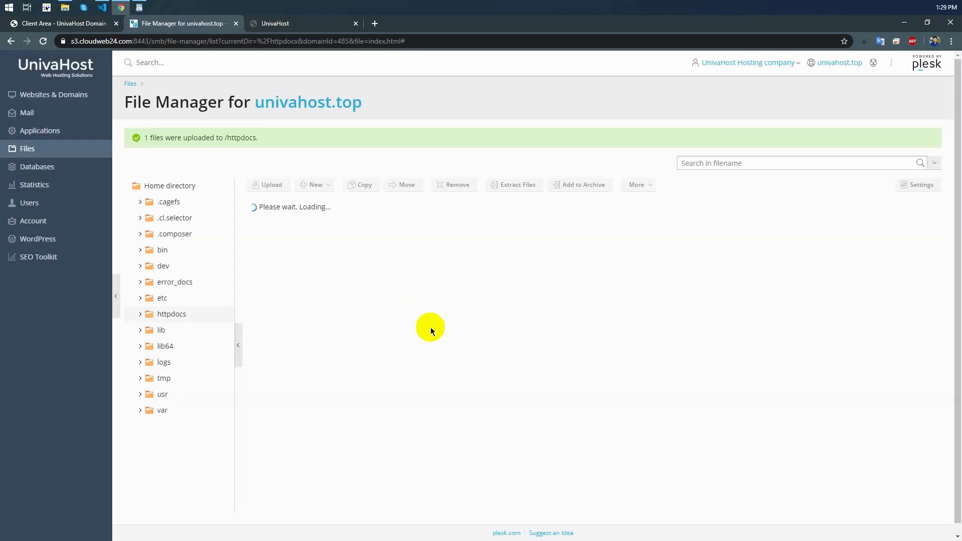
pyautogui.click(637, 185)
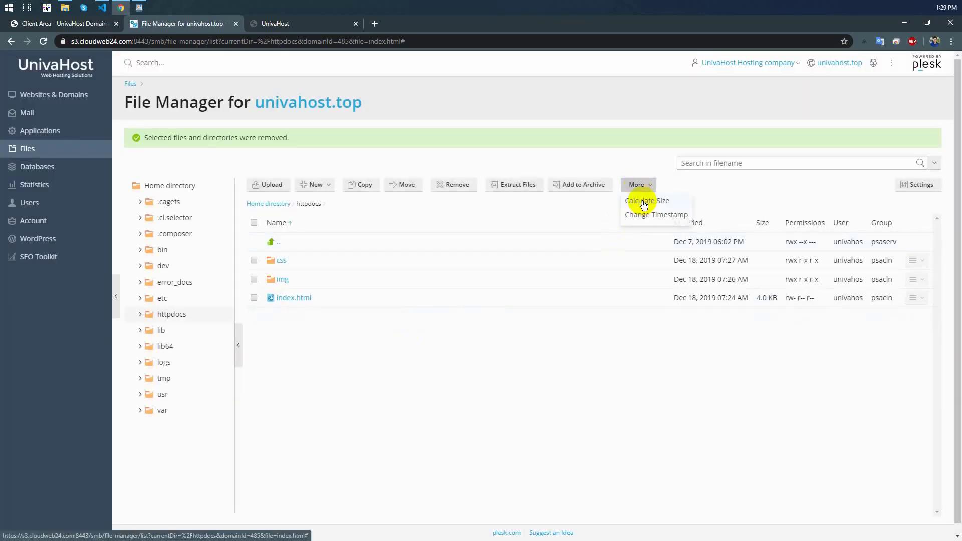
pyautogui.click(634, 371)
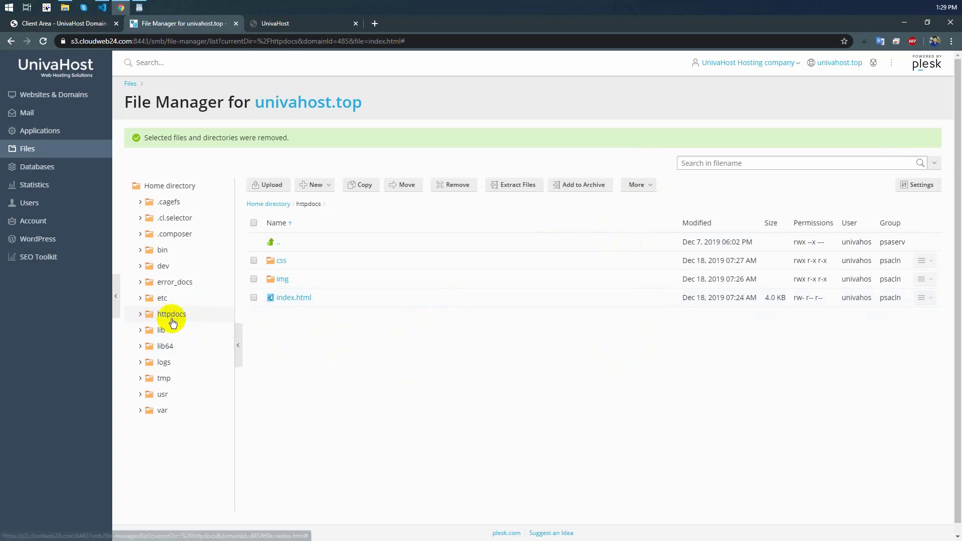
pyautogui.click(357, 394)
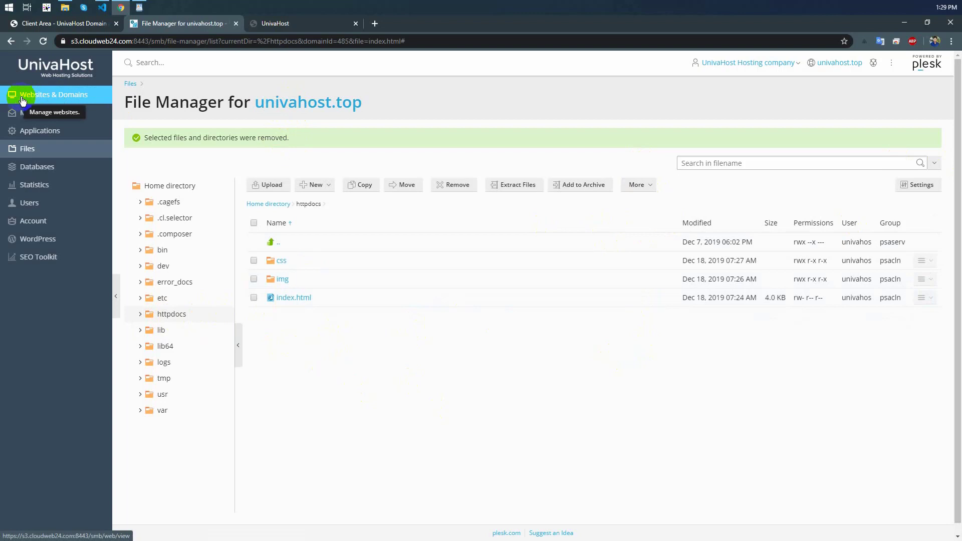
# Open the hosting settings of univahost.top and change the document root to public_html
pyautogui.click(39, 100)
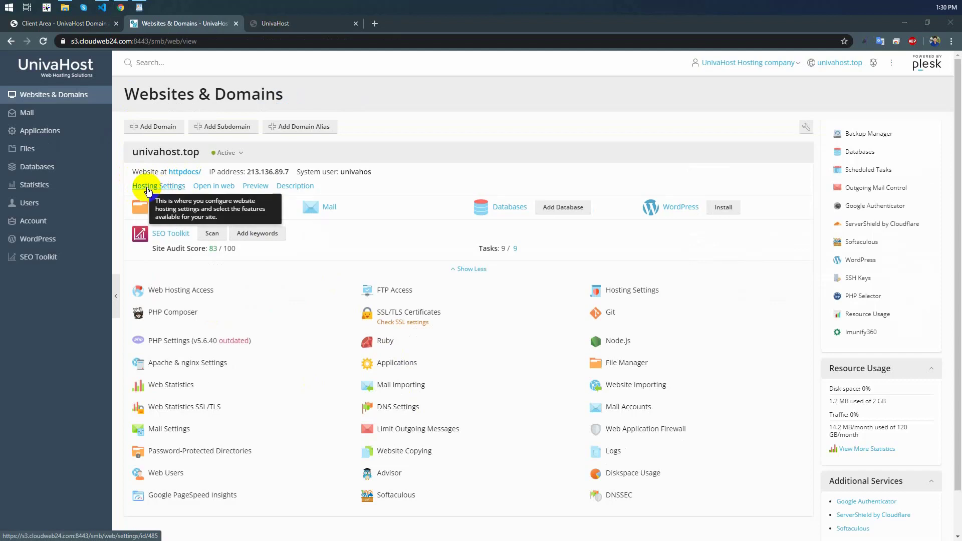
pyautogui.click(203, 292)
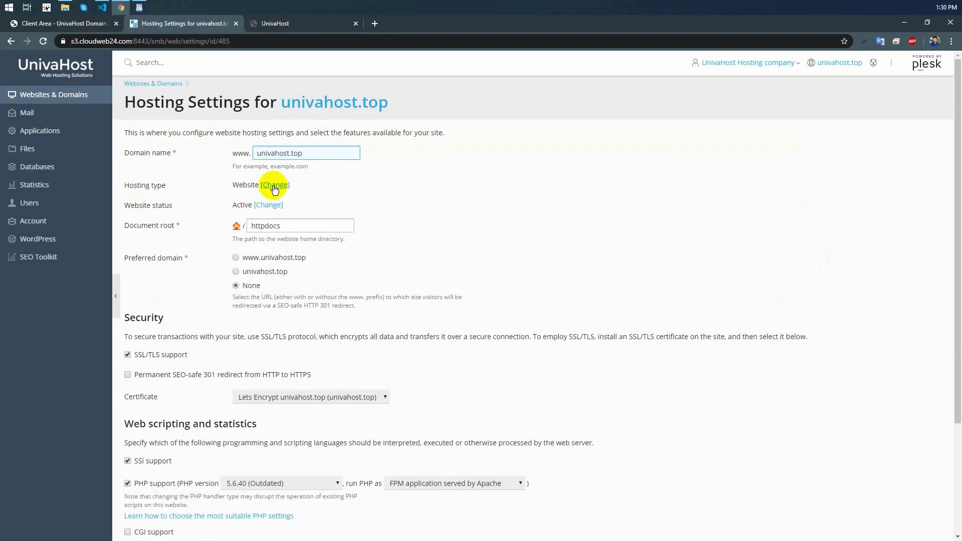
pyautogui.moveTo(136, 228); pyautogui.dragTo(215, 223)
pyautogui.click(206, 227)
pyautogui.click(292, 228)
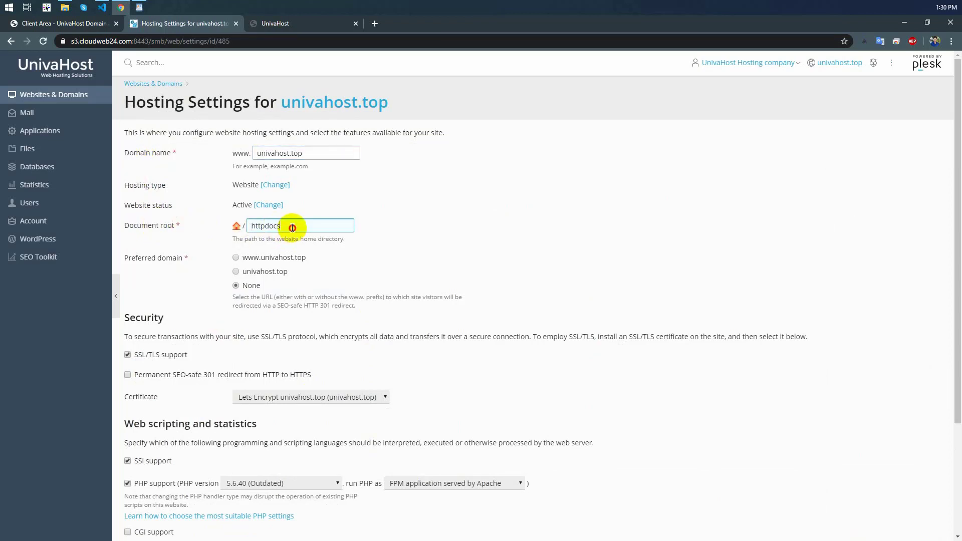
pyautogui.moveTo(292, 228); pyautogui.dragTo(248, 226)
pyautogui.click(307, 230)
pyautogui.moveTo(307, 230); pyautogui.dragTo(241, 226)
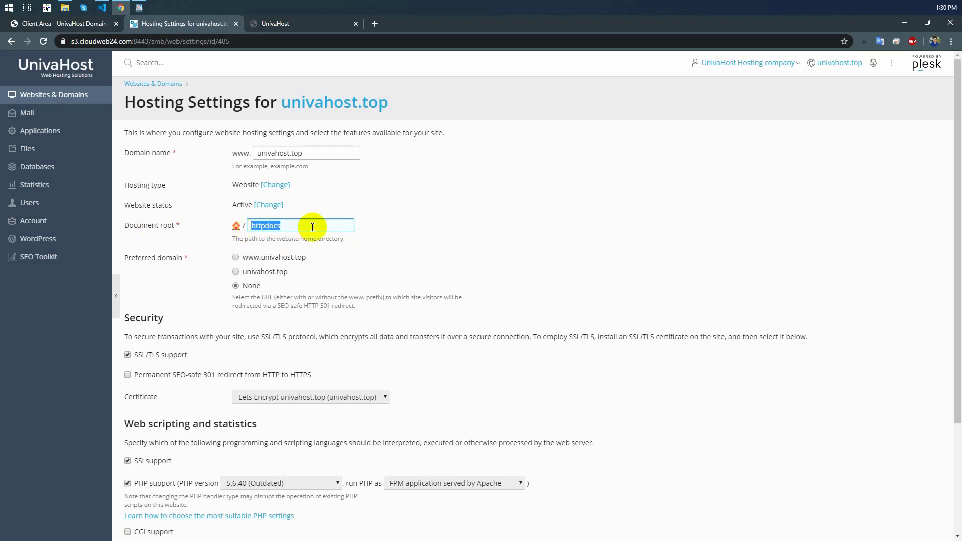
pyautogui.write('publ')
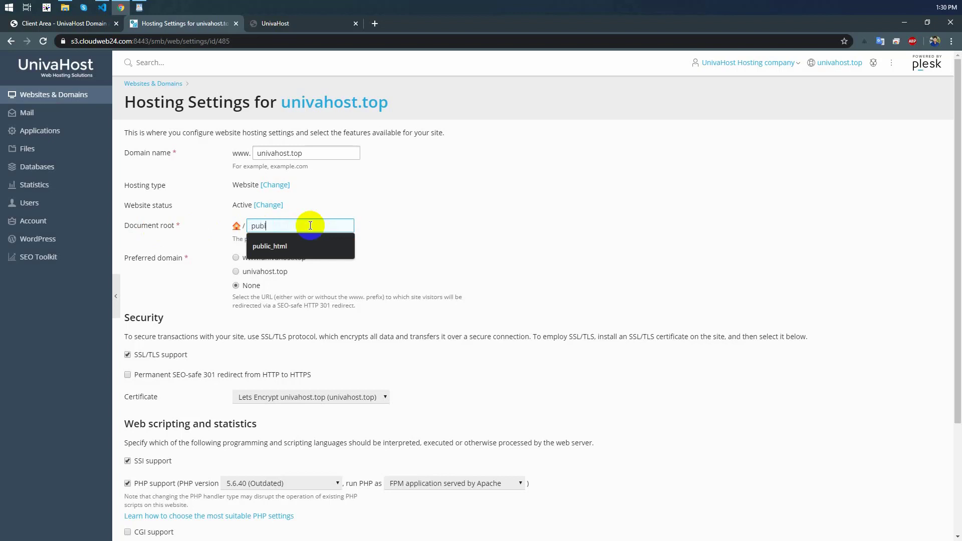
pyautogui.write('ic_html')
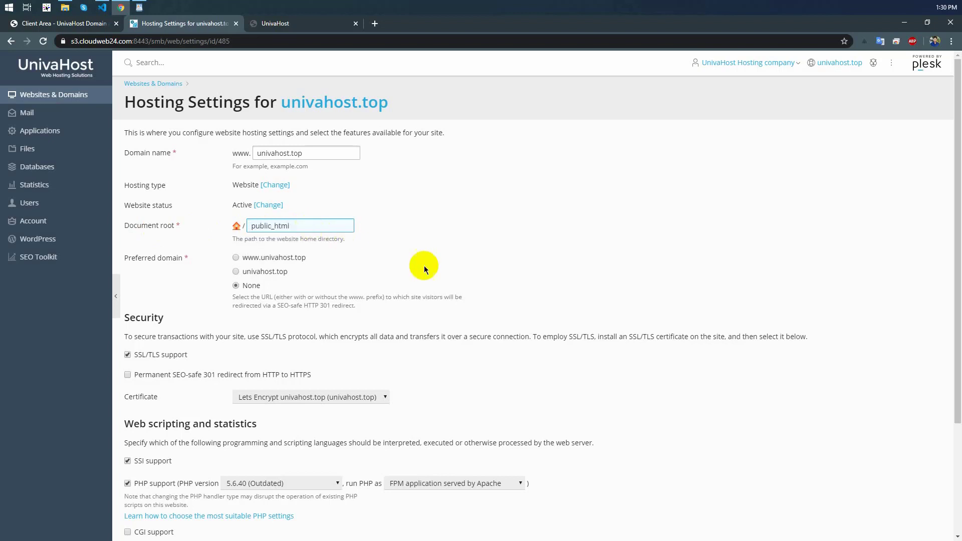
# Review the remaining hosting settings of univahost.top and save the changes
pyautogui.scroll(-3, 278, 381)
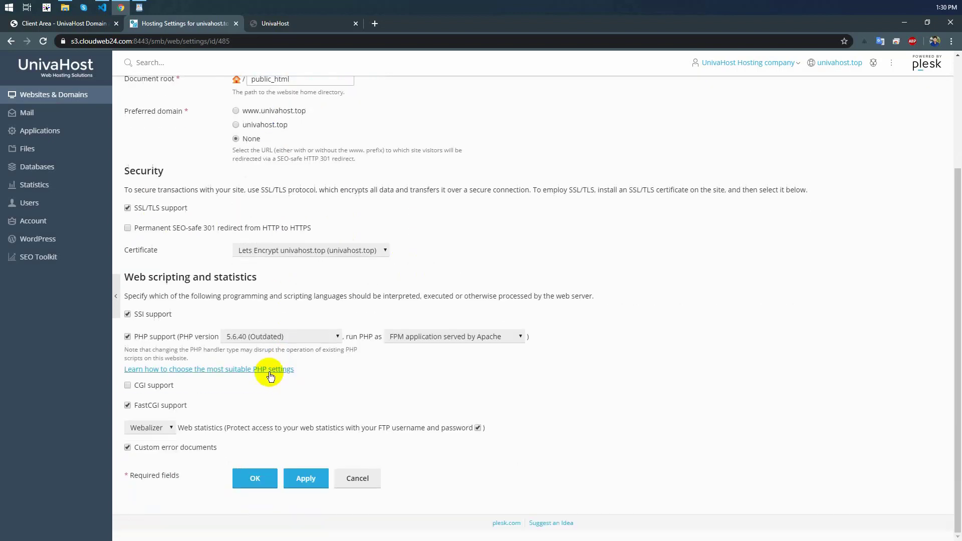
pyautogui.scroll(3, 271, 371)
pyautogui.scroll(-3, 294, 201)
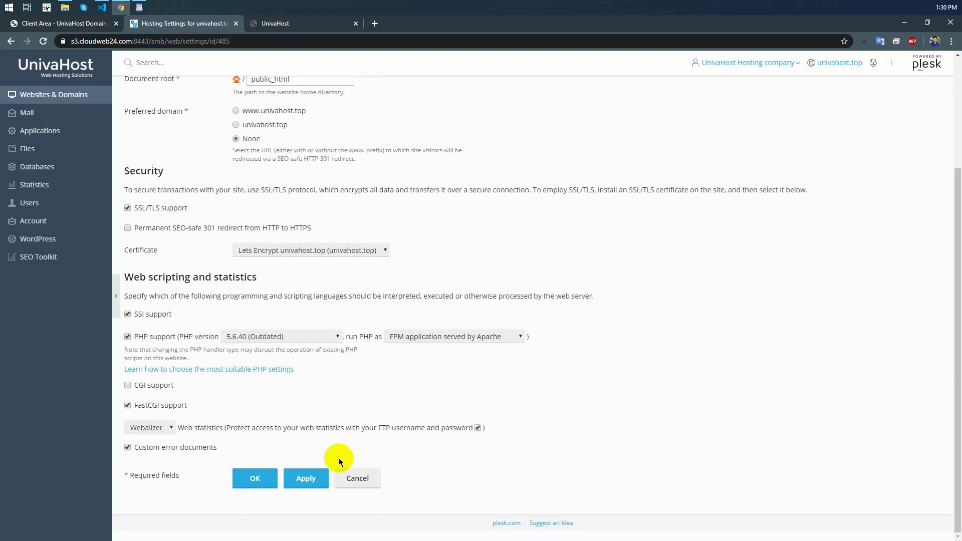
pyautogui.click(255, 478)
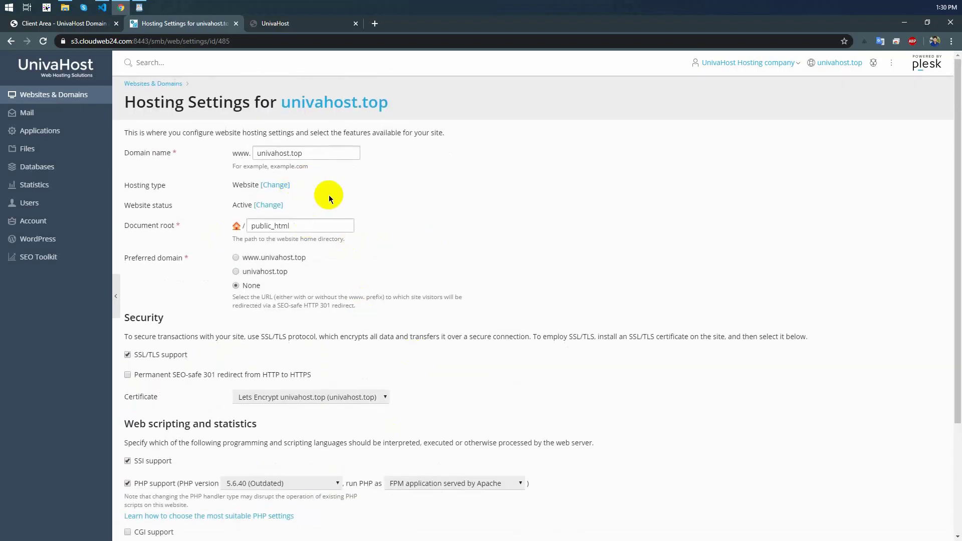
pyautogui.scroll(-3, 338, 254)
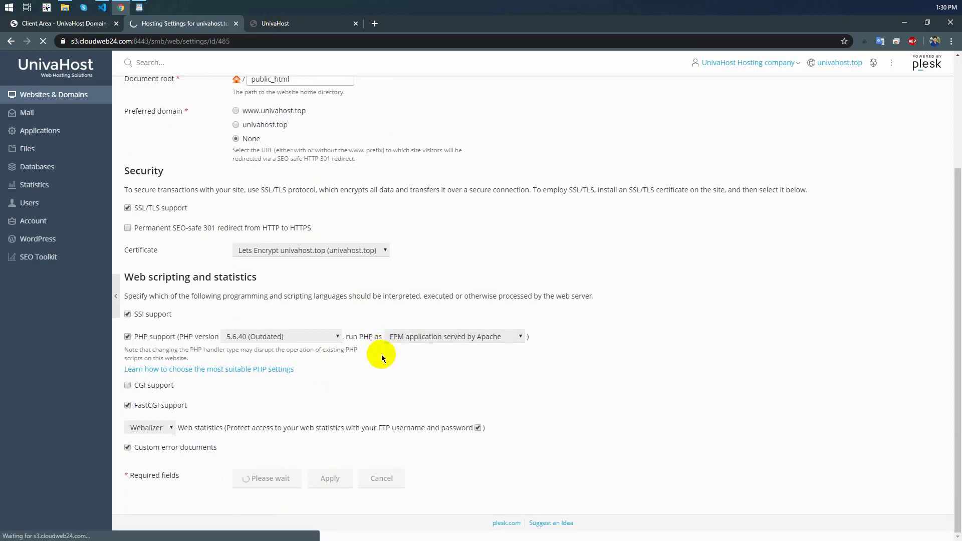
pyautogui.scroll(2, 386, 359)
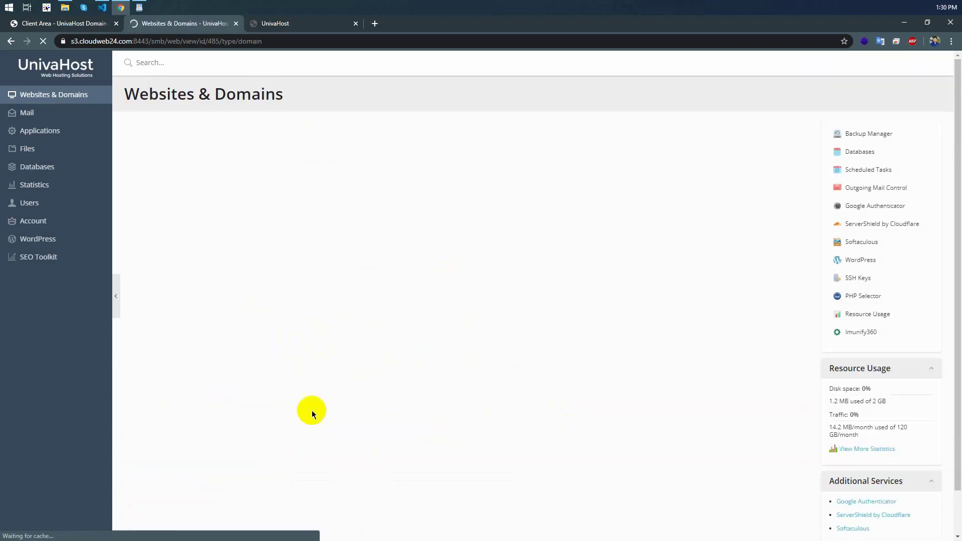
# Read the notice about the updated settings and check the univahost.top website in its open browser tab
pyautogui.scroll(1, 426, 269)
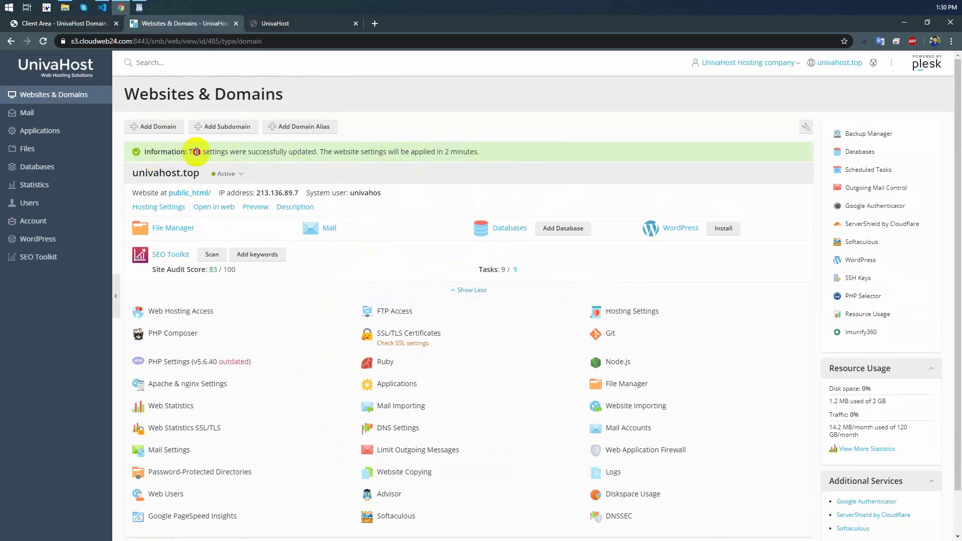
pyautogui.moveTo(196, 151); pyautogui.dragTo(509, 146)
pyautogui.click(549, 151)
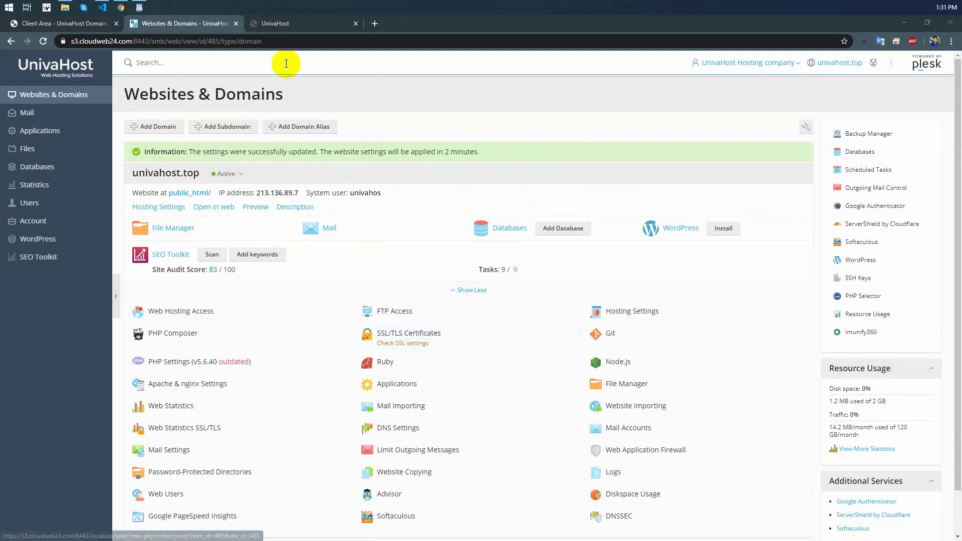
pyautogui.click(293, 29)
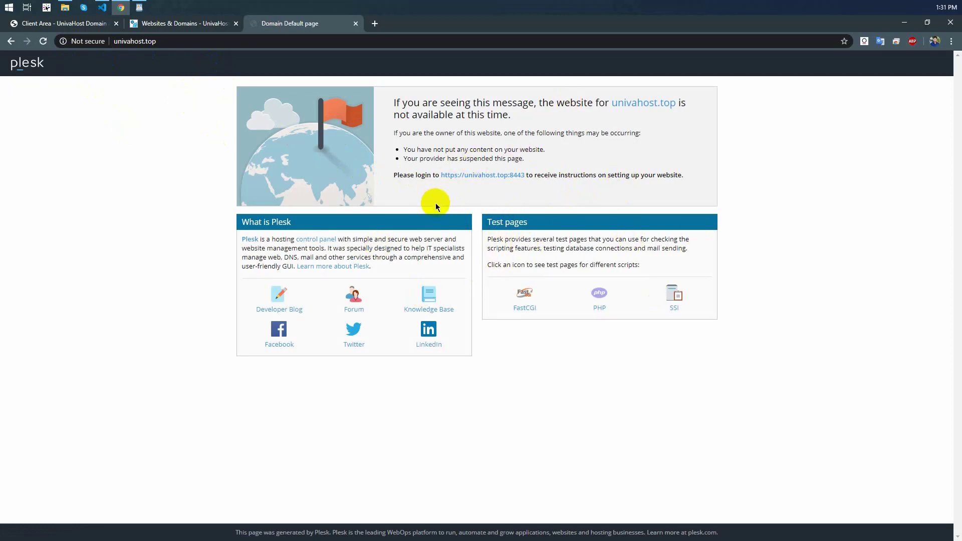
# Remove css, img, test, favicon.ico and index.html from public_html in File Manager and check the univahost.top website again
pyautogui.click(185, 24)
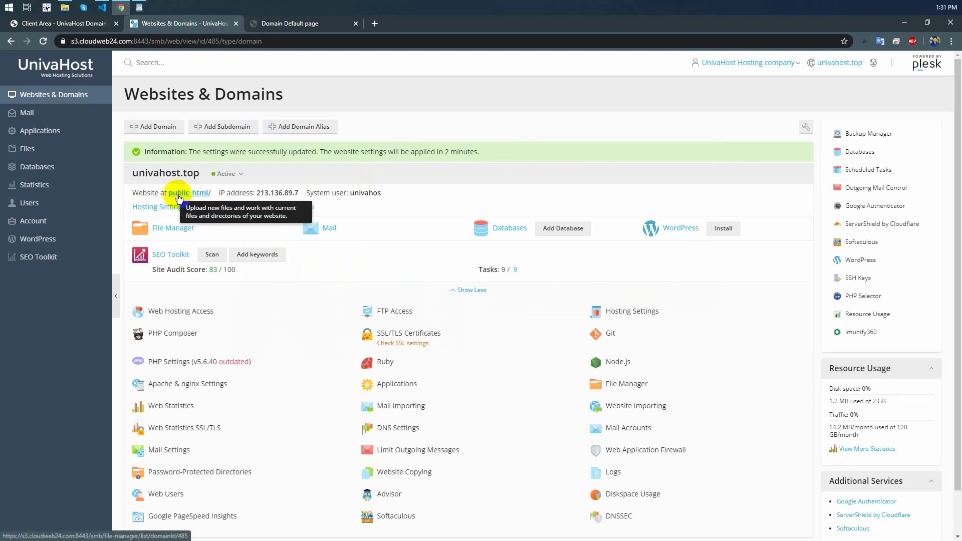
pyautogui.click(163, 230)
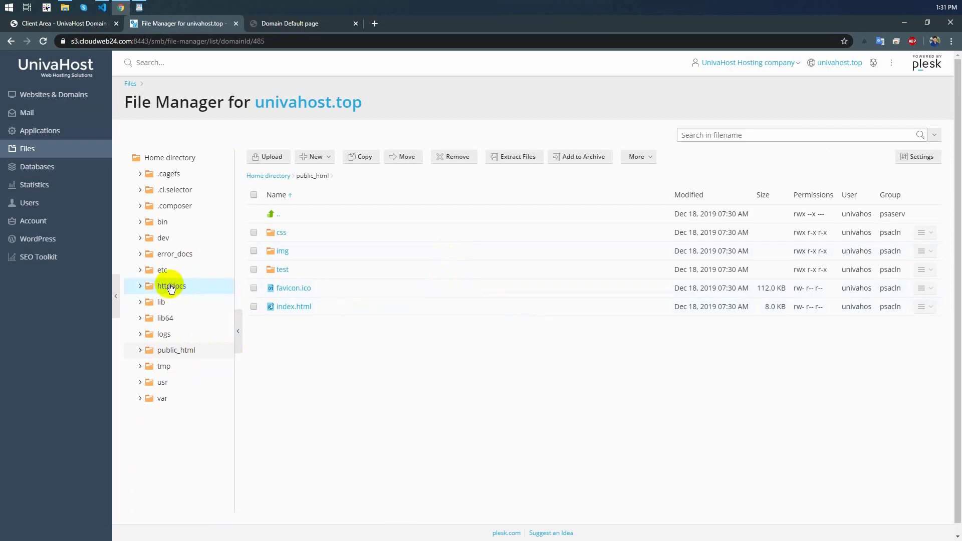
pyautogui.click(167, 288)
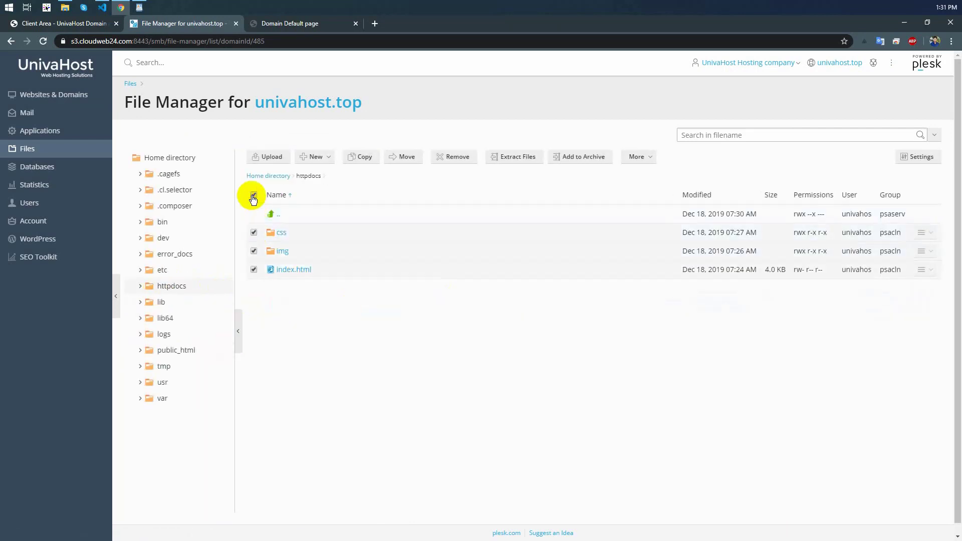
pyautogui.click(189, 354)
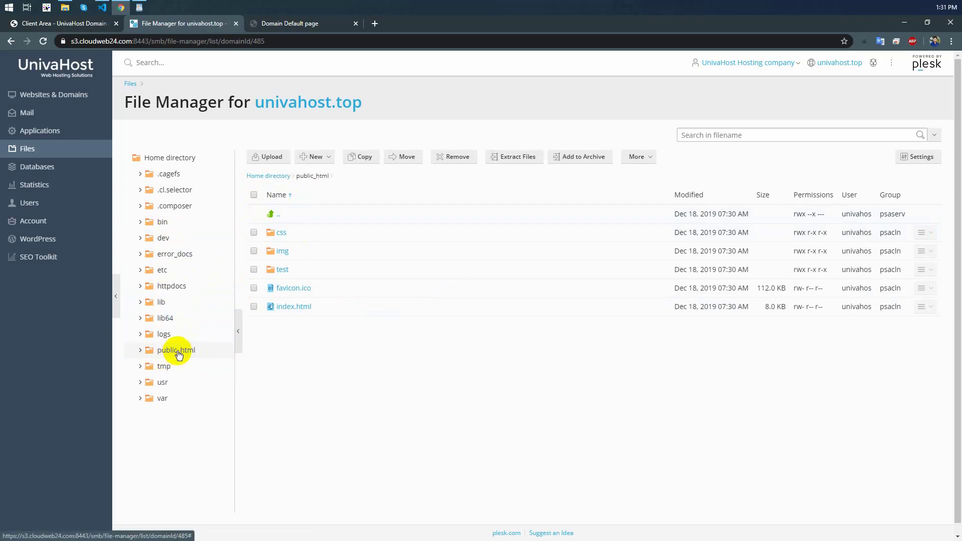
pyautogui.click(254, 194)
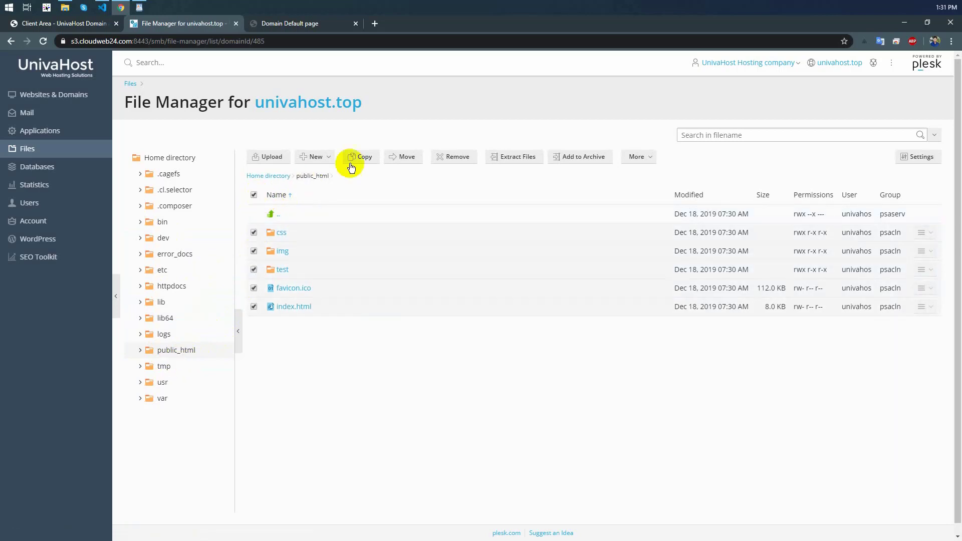
pyautogui.click(466, 159)
pyautogui.click(416, 308)
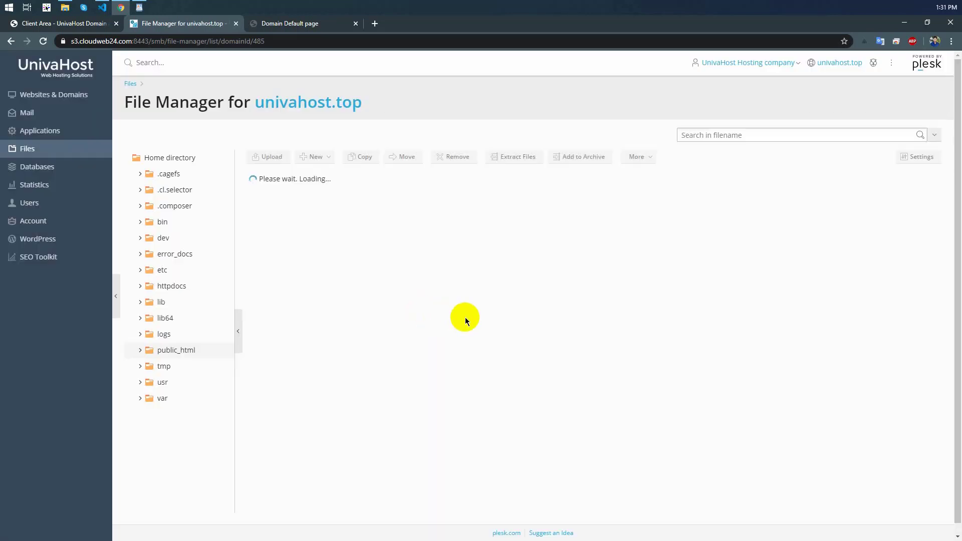
pyautogui.click(300, 24)
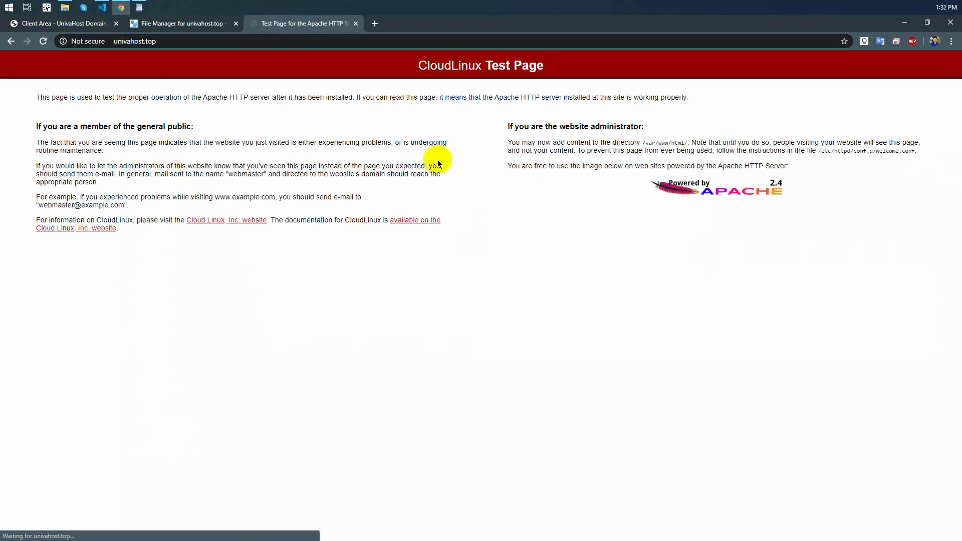
# Move css, img and index.html from httpdocs to the public_html directory
pyautogui.click(171, 23)
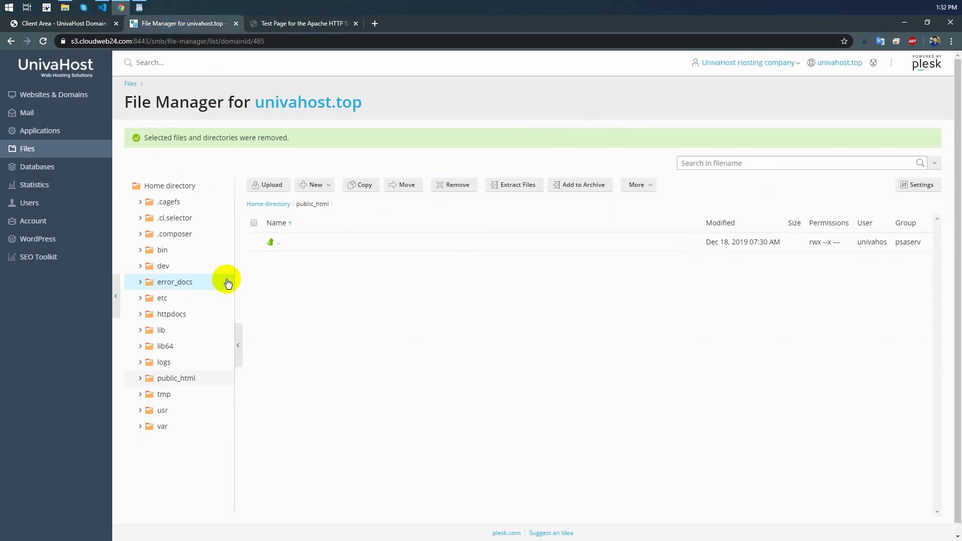
pyautogui.click(173, 319)
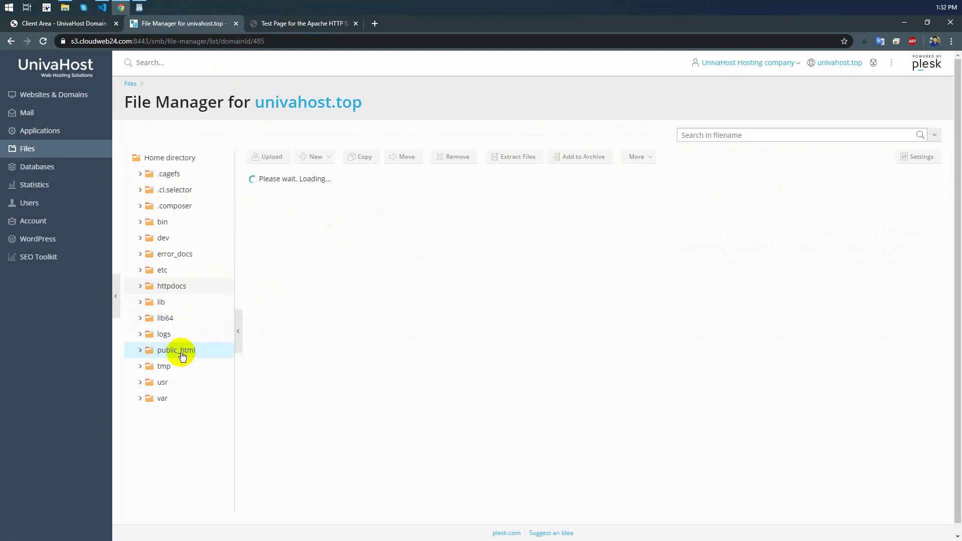
pyautogui.click(253, 195)
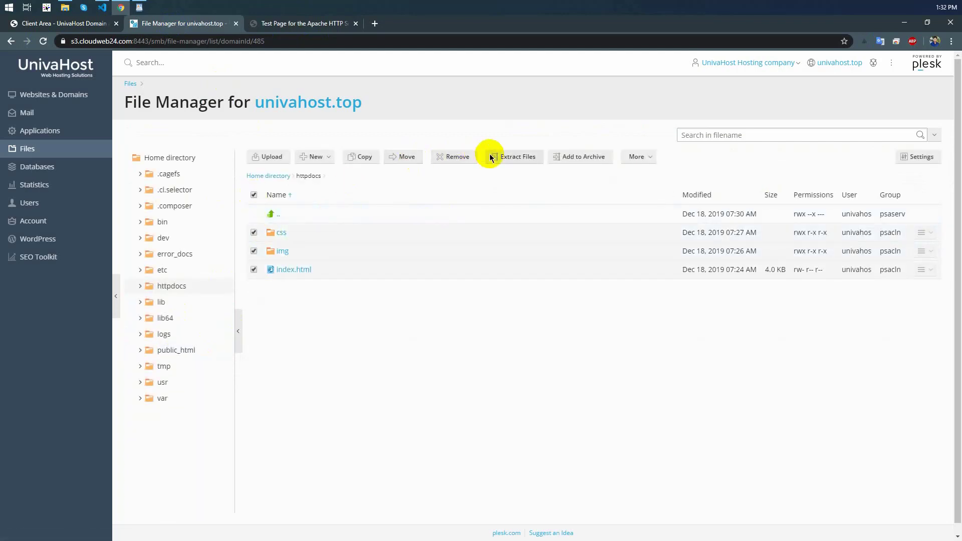
pyautogui.click(406, 156)
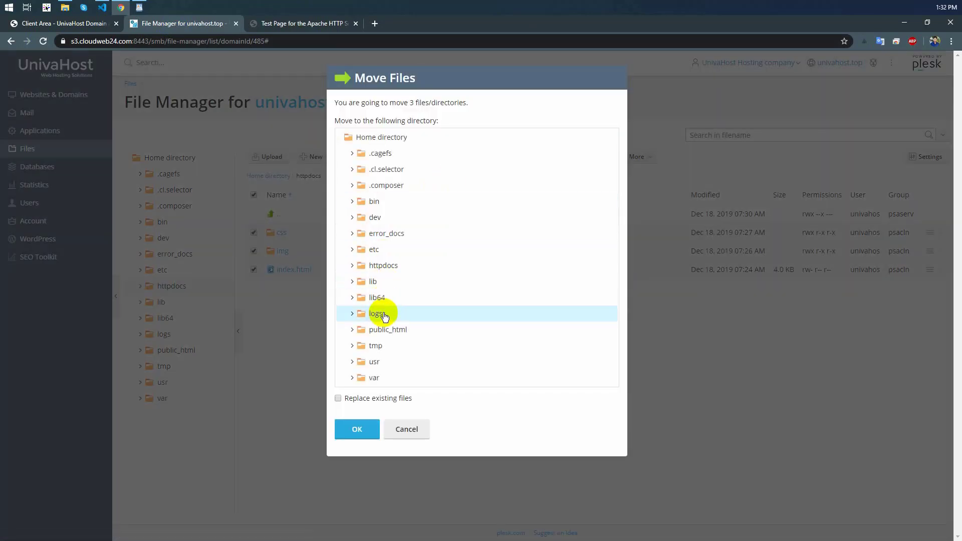
pyautogui.click(386, 329)
pyautogui.click(356, 429)
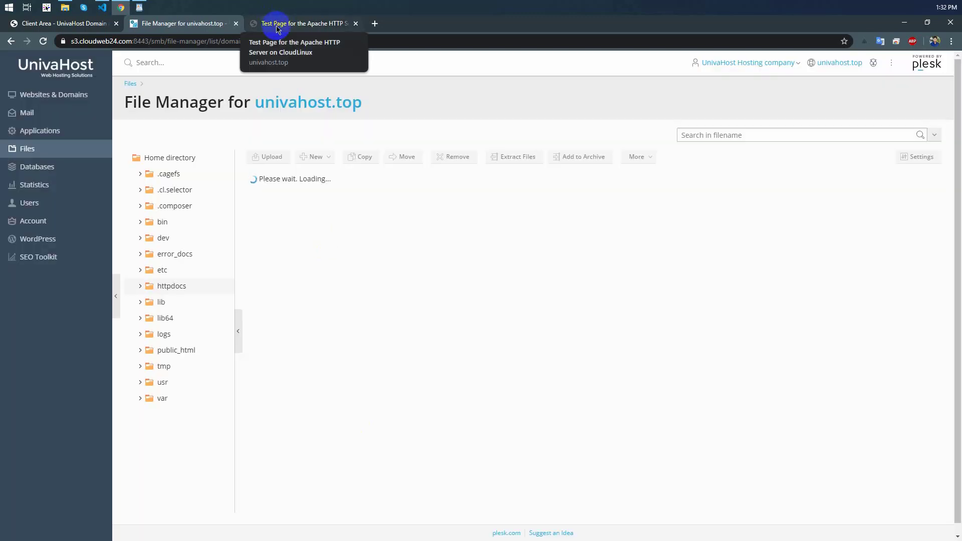
# Reload the univahost.top website to check the moved files, and return to the domain's overview in Plesk
pyautogui.click(276, 26)
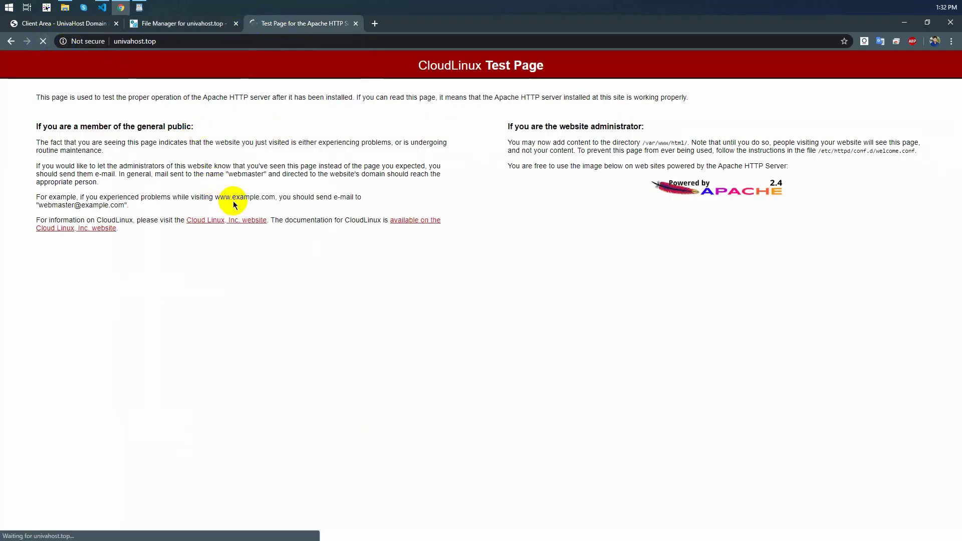
pyautogui.click(185, 26)
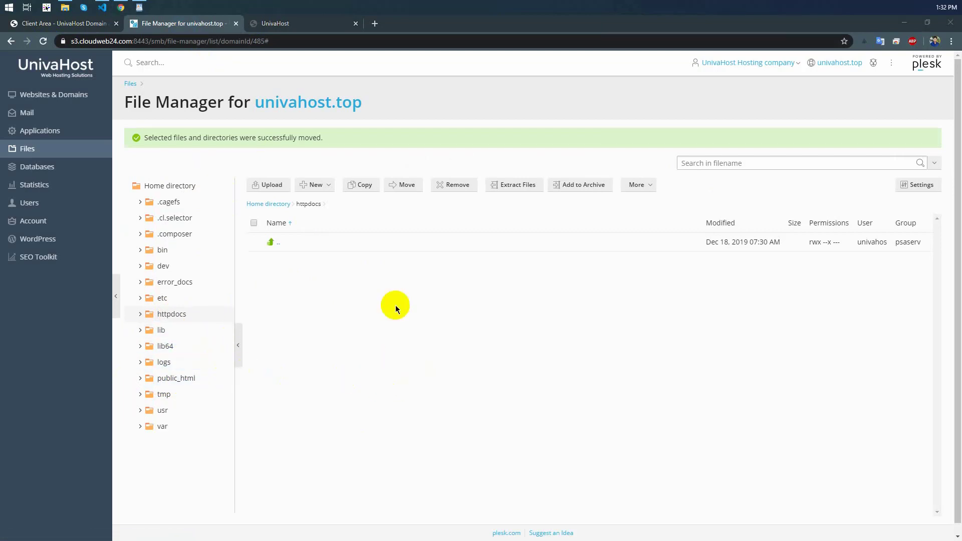
pyautogui.click(321, 103)
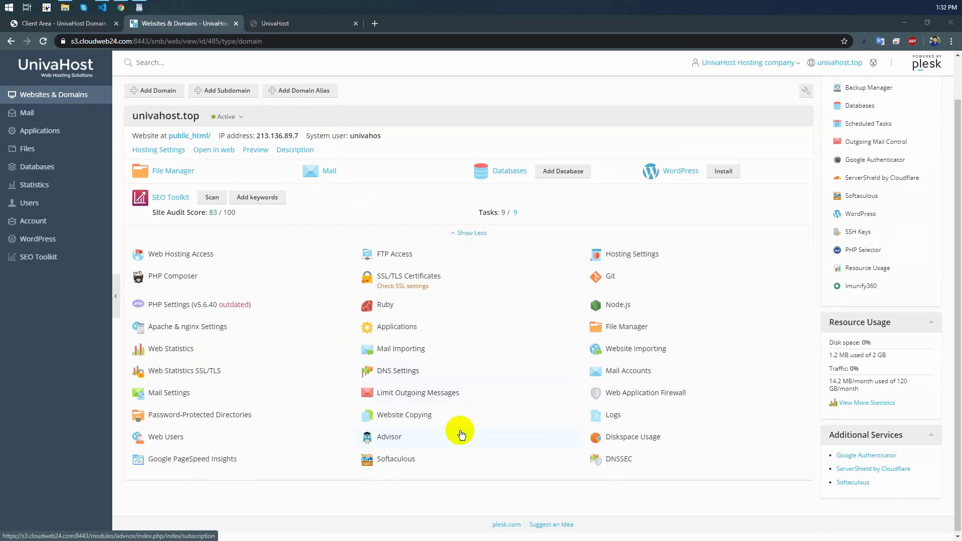
pyautogui.scroll(1, 458, 431)
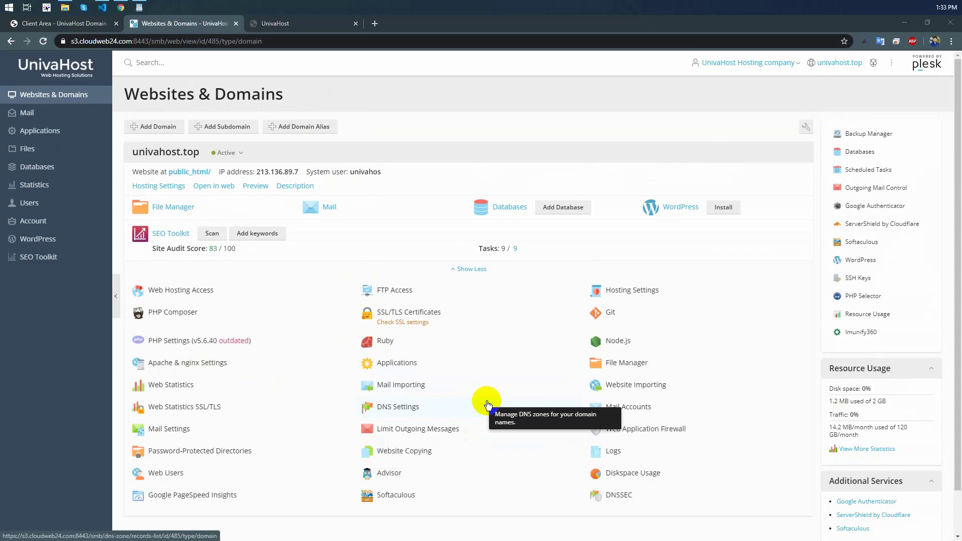
pyautogui.click(488, 404)
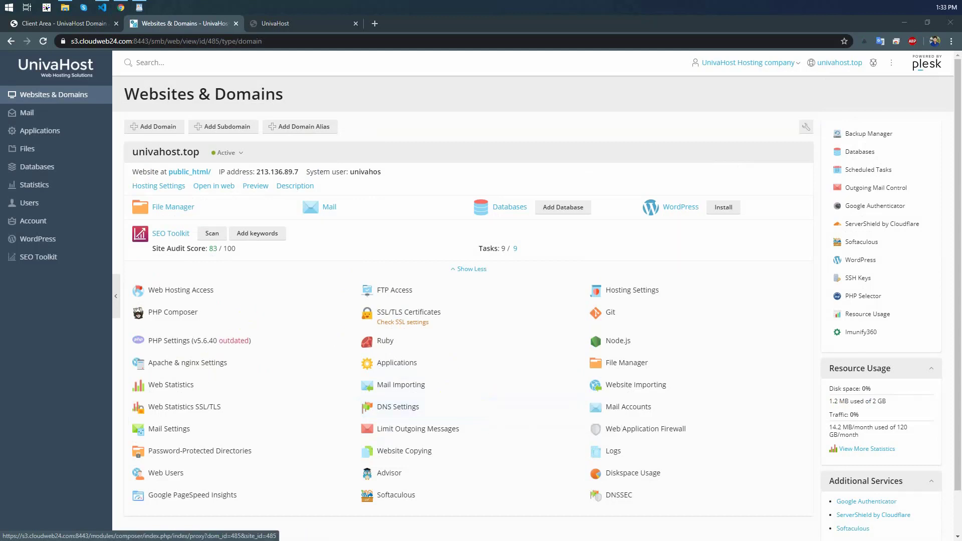